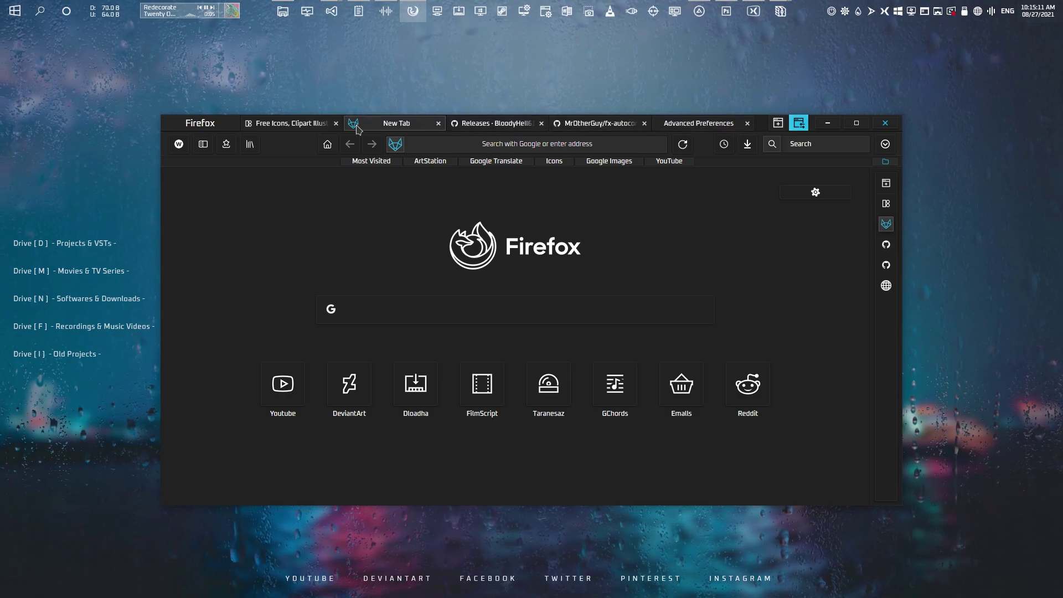
Browse the new tab page's top sites list and the Reddit shortcut's options menu
left_click(549, 142)
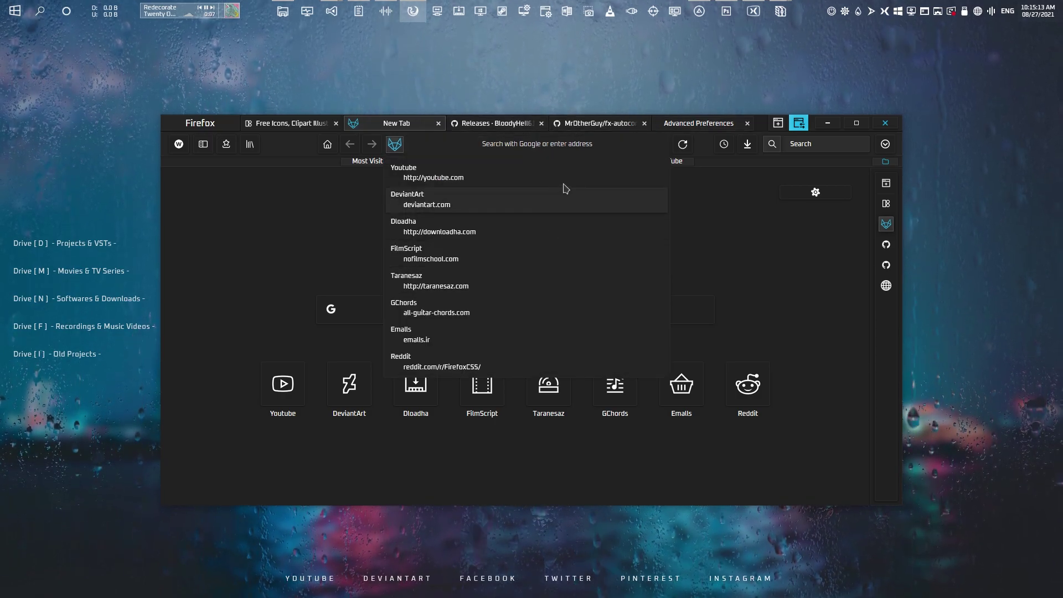
left_click(714, 287)
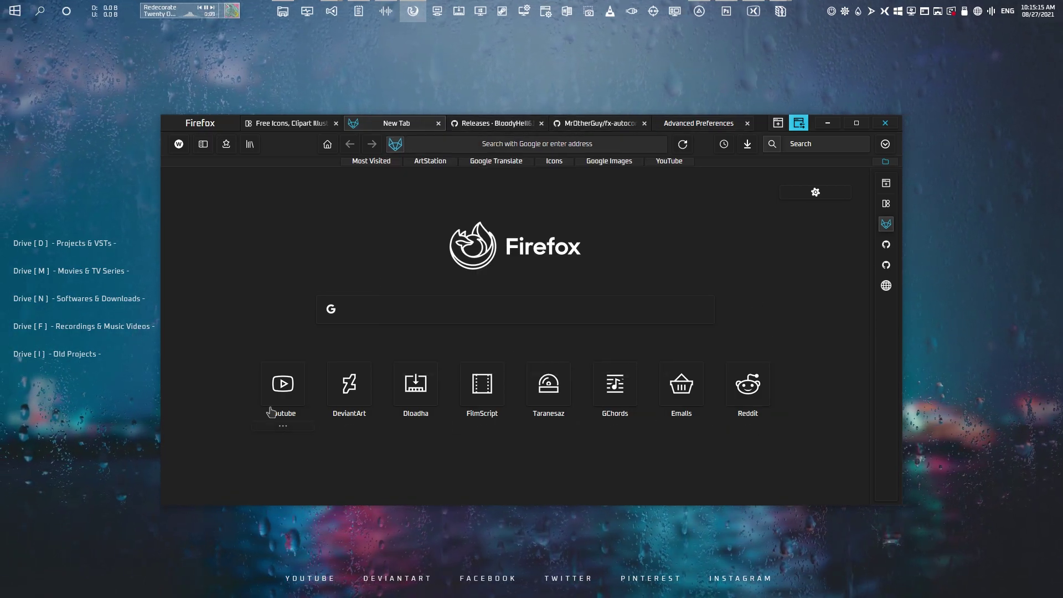
left_click(760, 428)
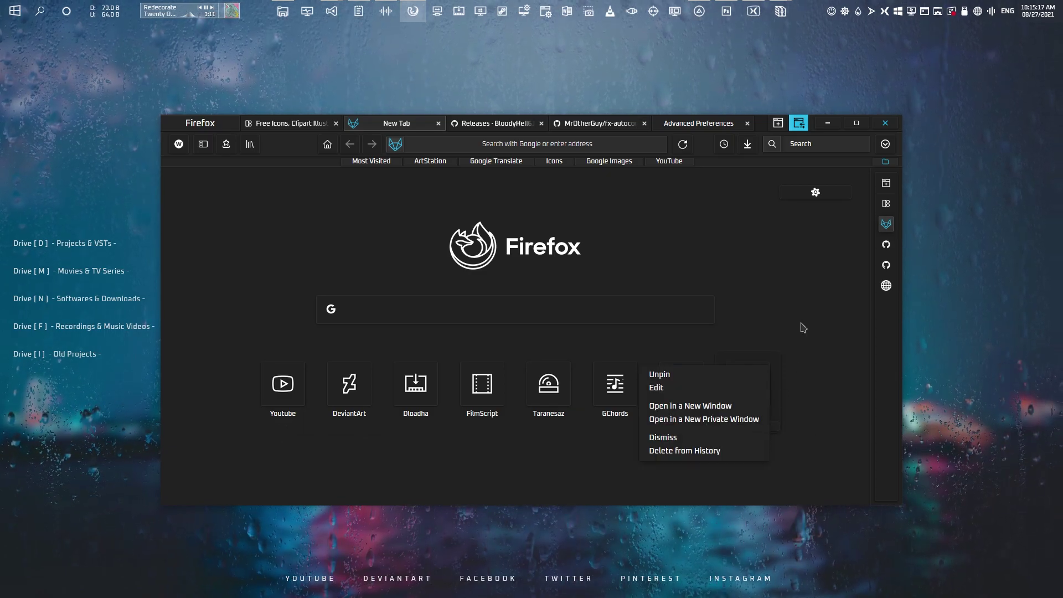
left_click(773, 293)
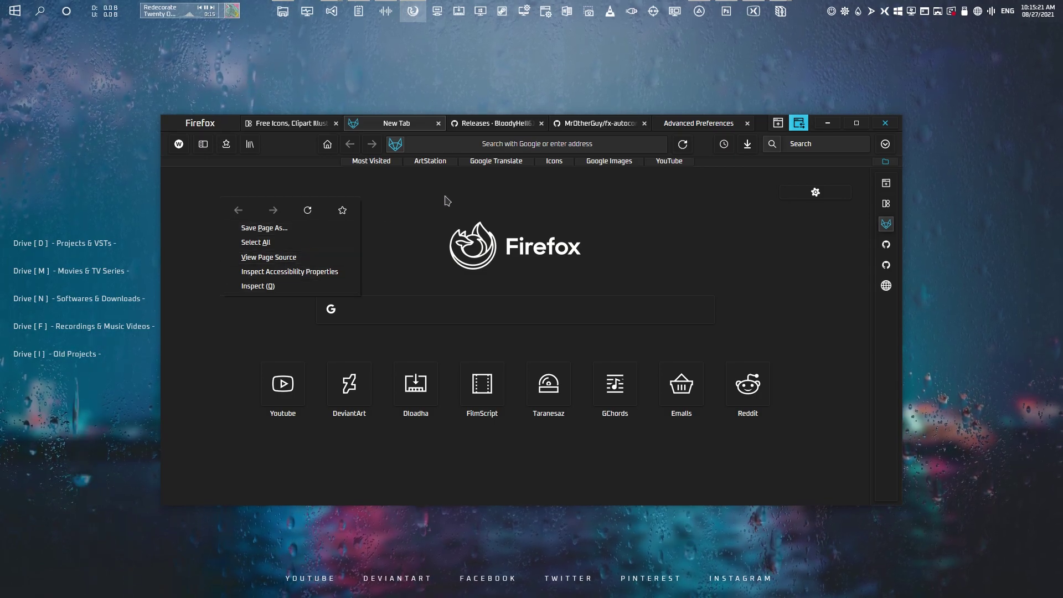
left_click(567, 197)
Look at the new tab customization panel and bookmarks sidebar, then bring up the Start menu
mouse_move(885, 224)
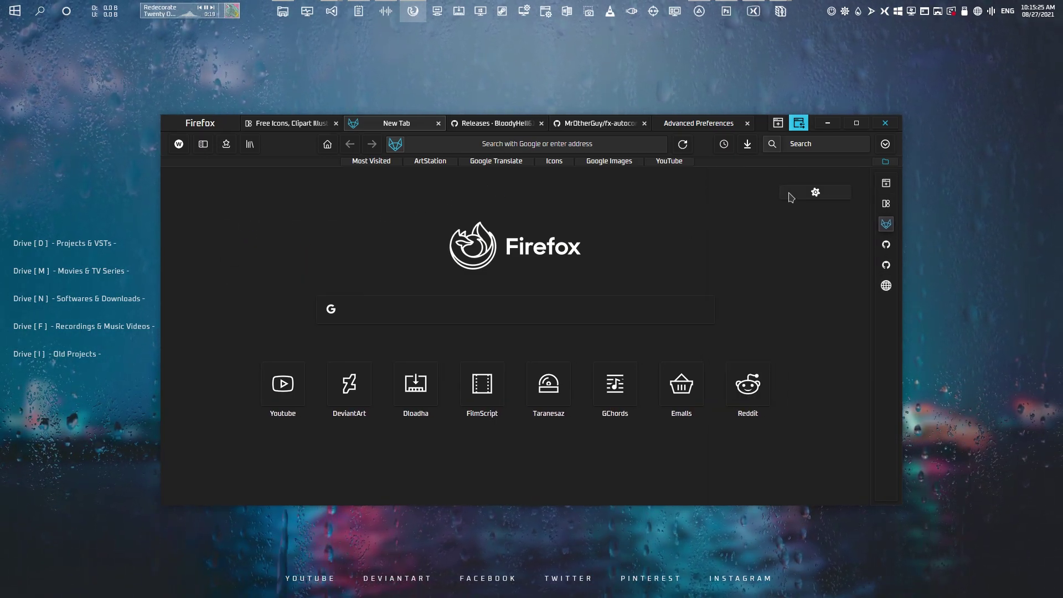
left_click(788, 197)
left_click(589, 197)
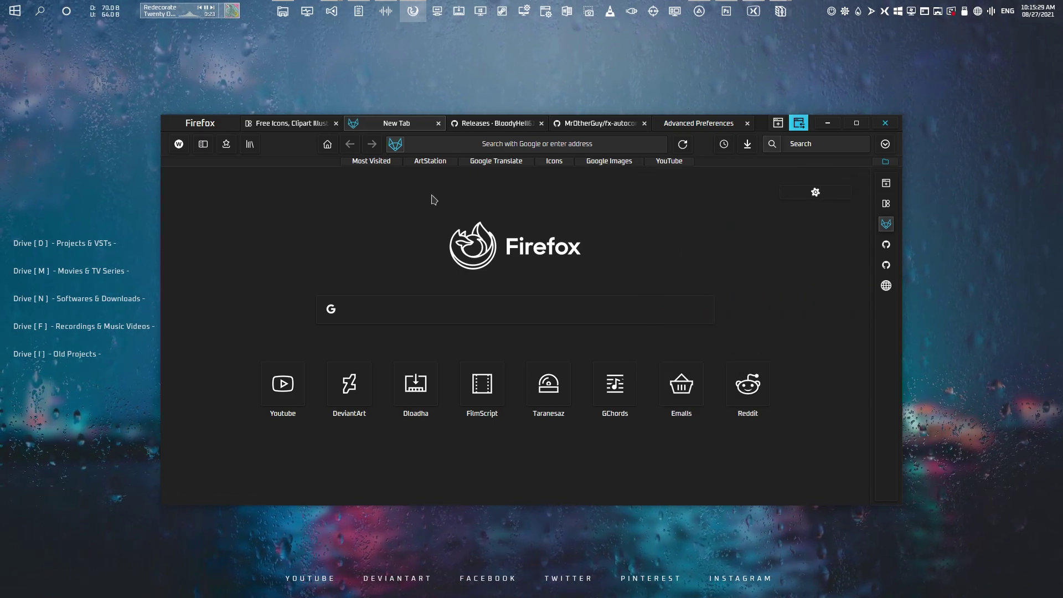
left_click(204, 145)
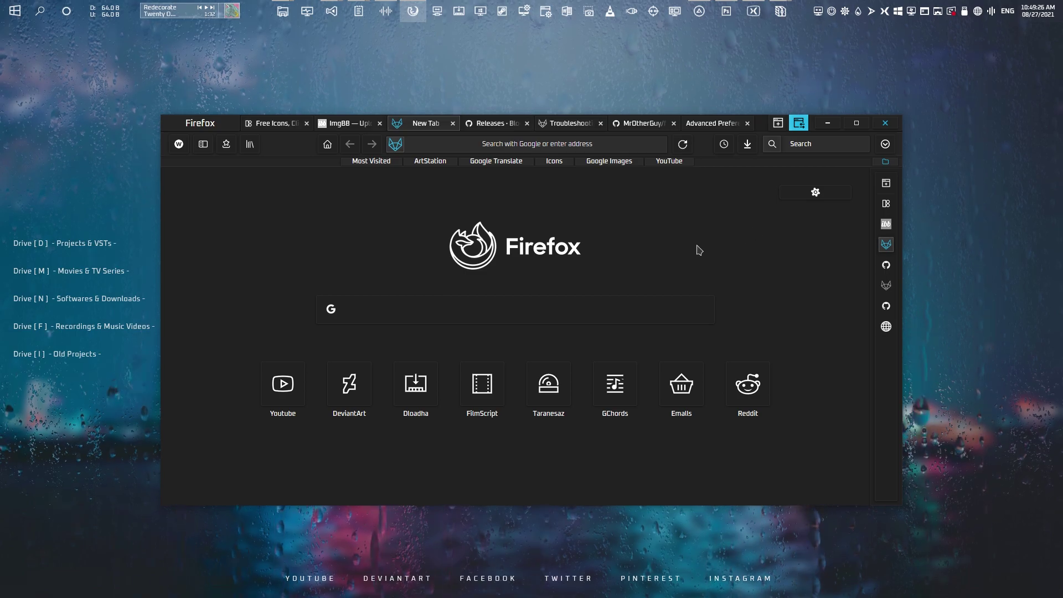
left_click(5, 7)
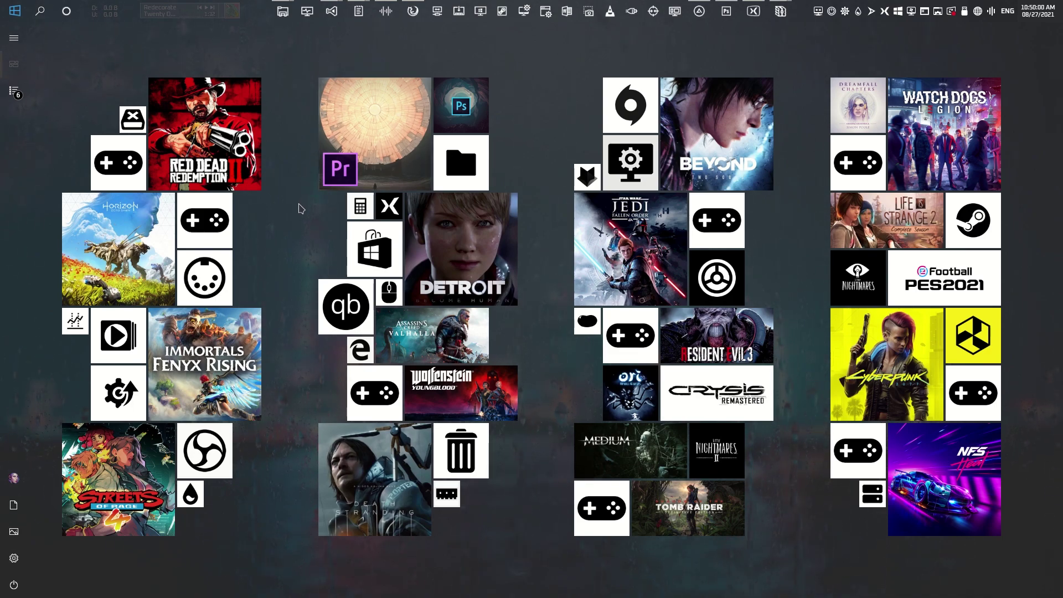
Dismiss the Start tile grid to get back to Firefox's dark new tab page
left_click(4, 7)
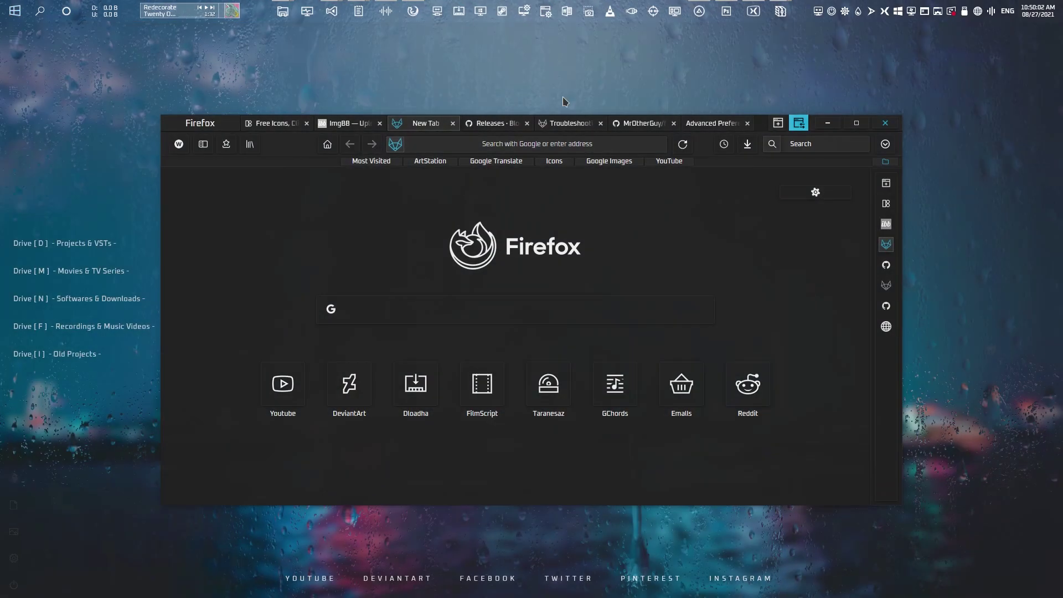
Switch to the about:config tab showing the four 'proton' preferences
left_click(699, 128)
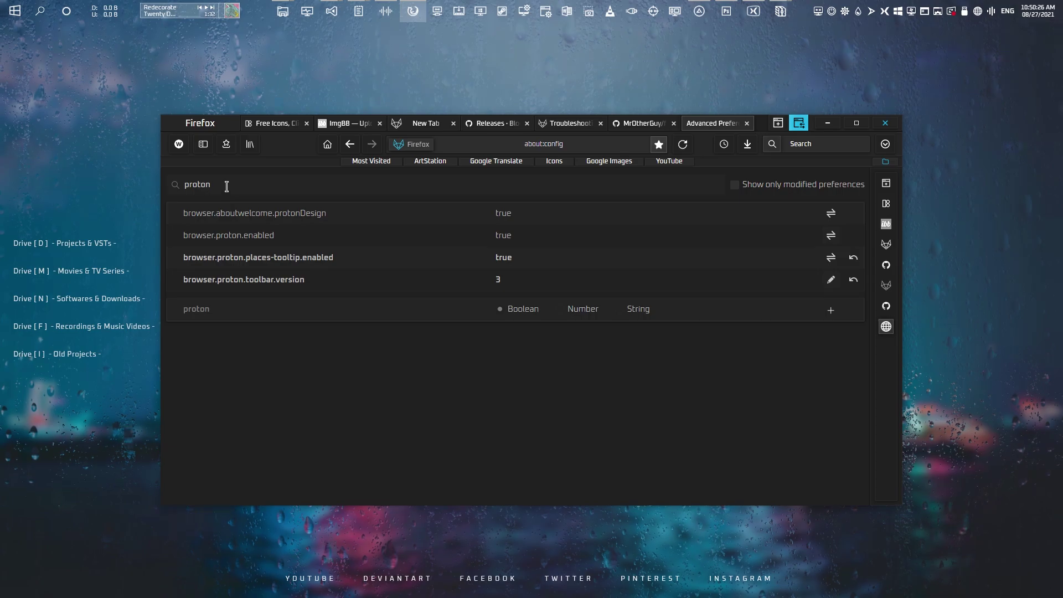
Search about:config for 'stylesheet' to confirm toolkit.legacyUserProfileCustomizations.stylesheets is true
key("ctrl+a")
key("BackSpace")
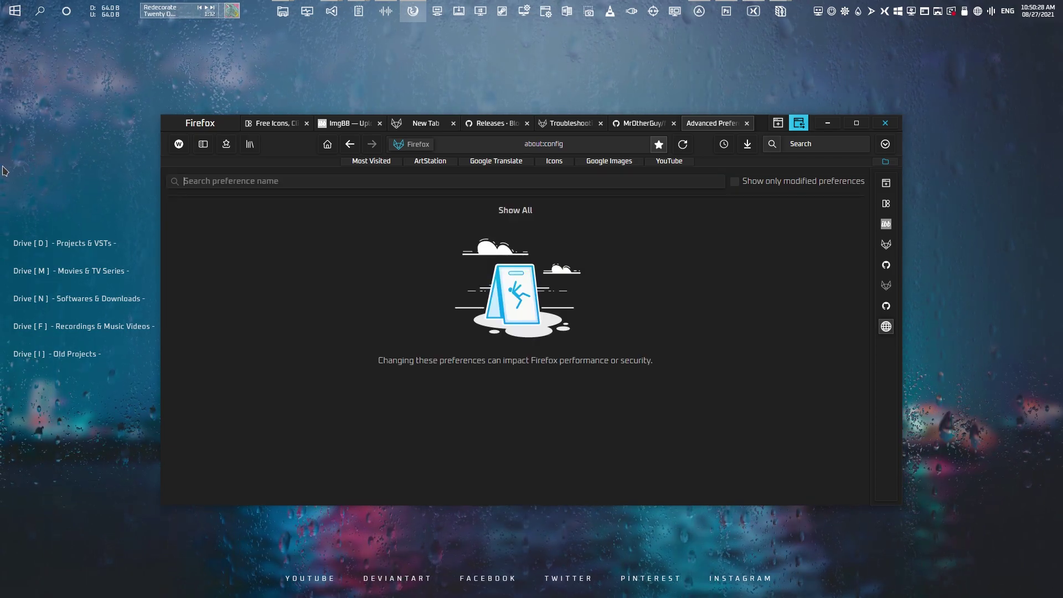
type("style")
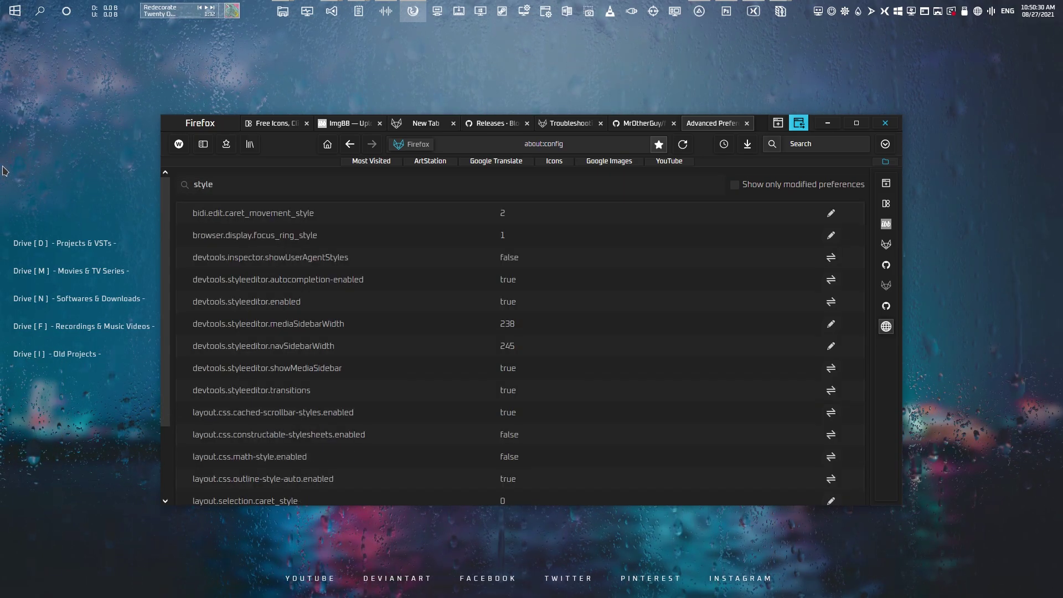
type("sheet")
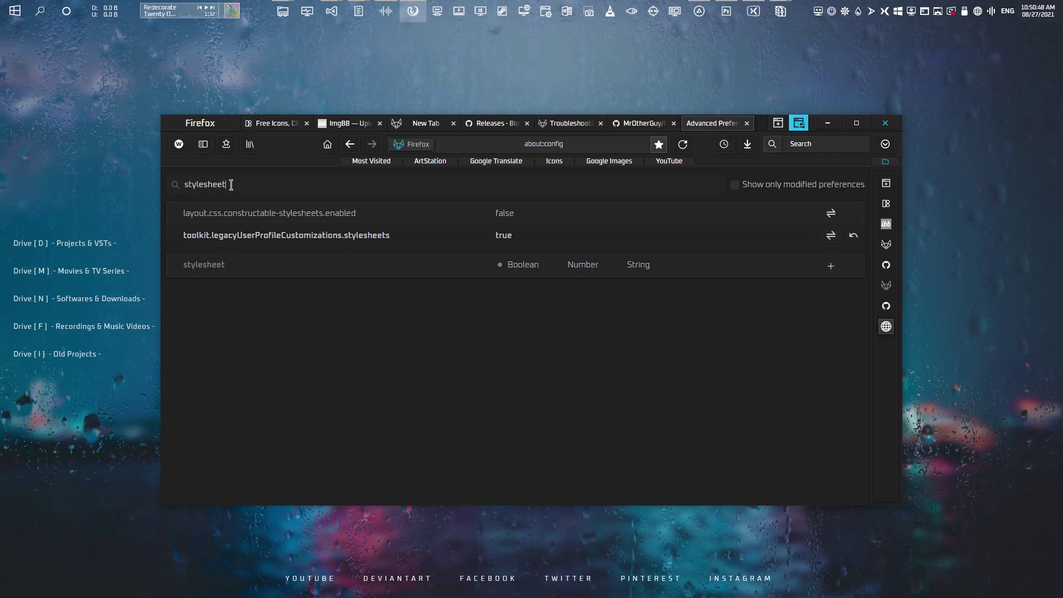
Filter preferences by 'proton' again and switch to the Firefox-Theme-DarkMatter releases page
left_click_drag(248, 184, 155, 184)
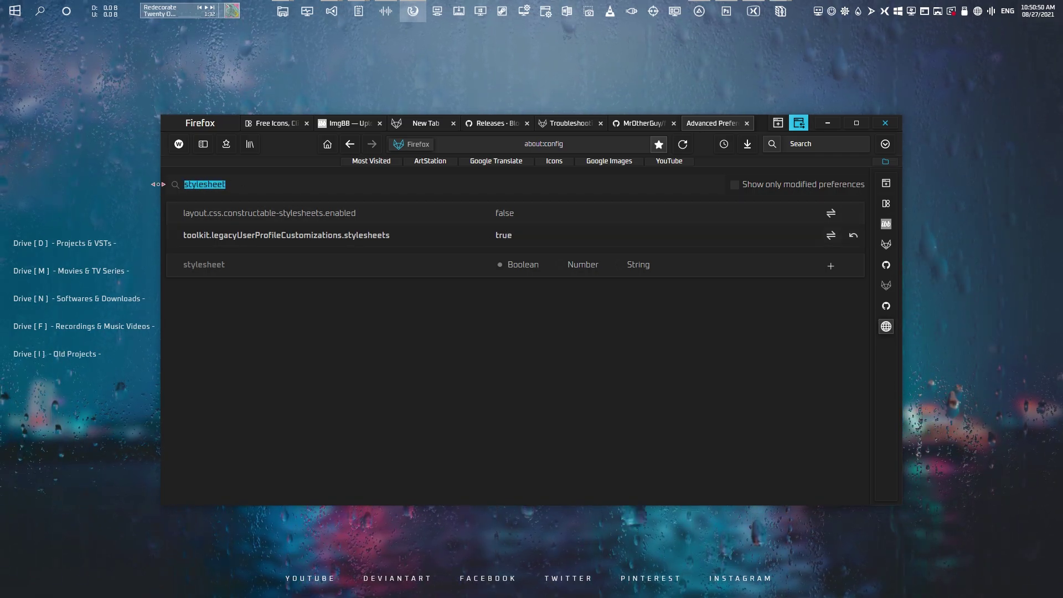
key("BackSpace")
type("proton")
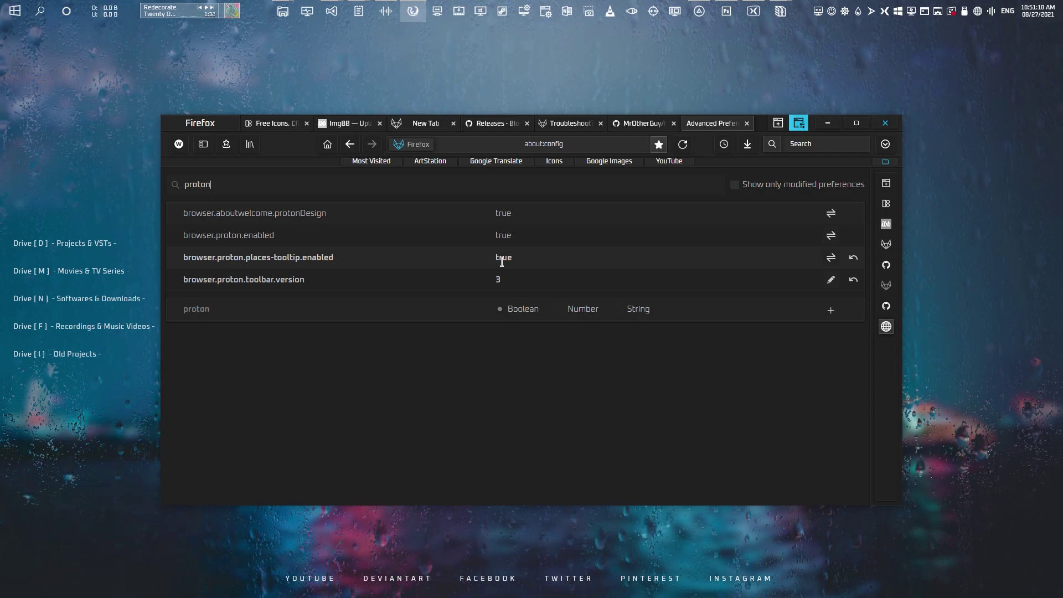
left_click(490, 130)
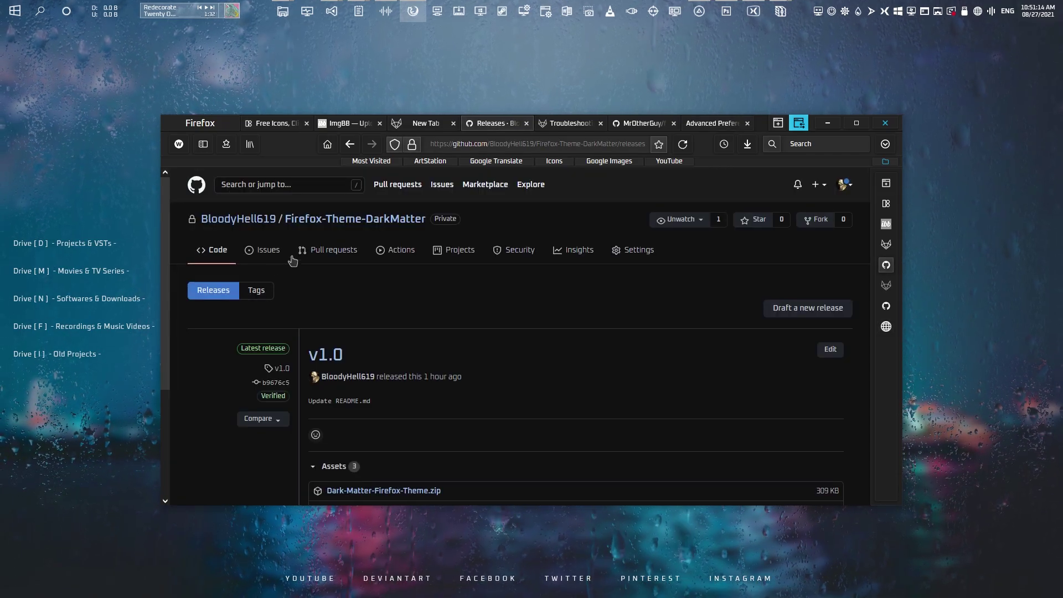
left_click(313, 221)
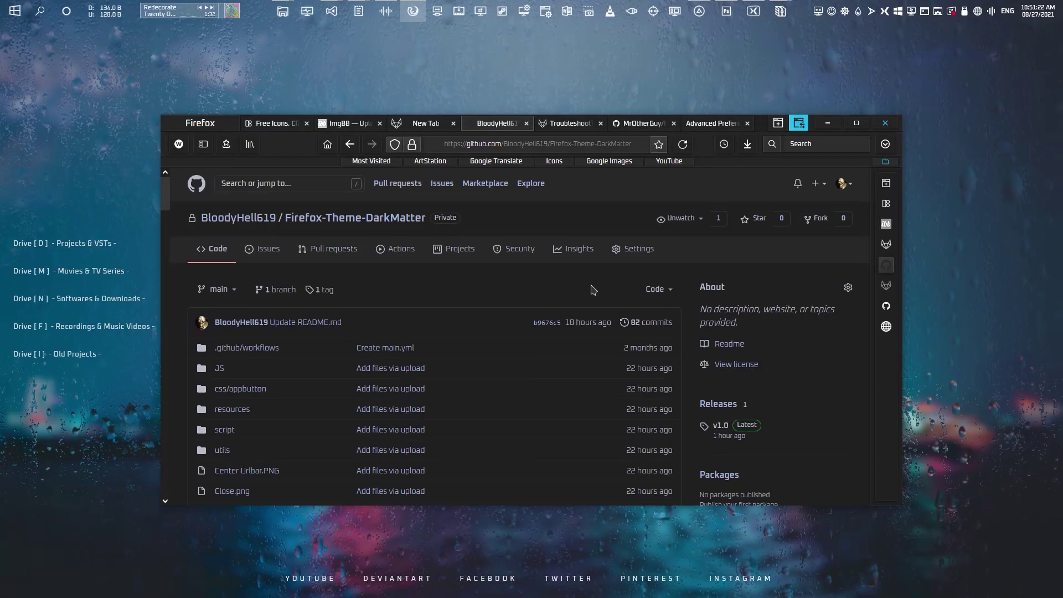
scroll(692, 277, "down", 3)
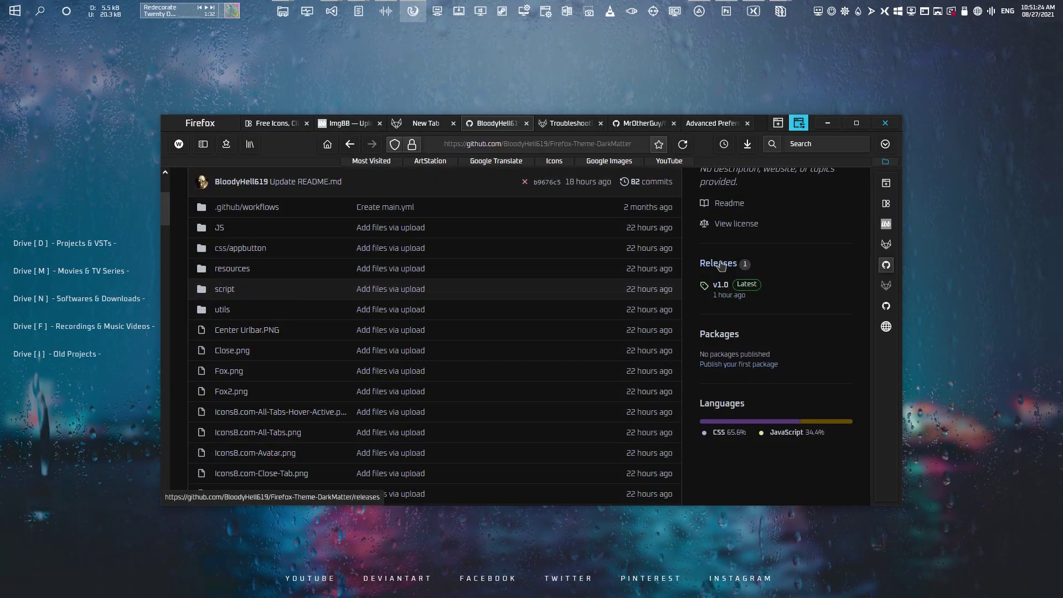
left_click(719, 264)
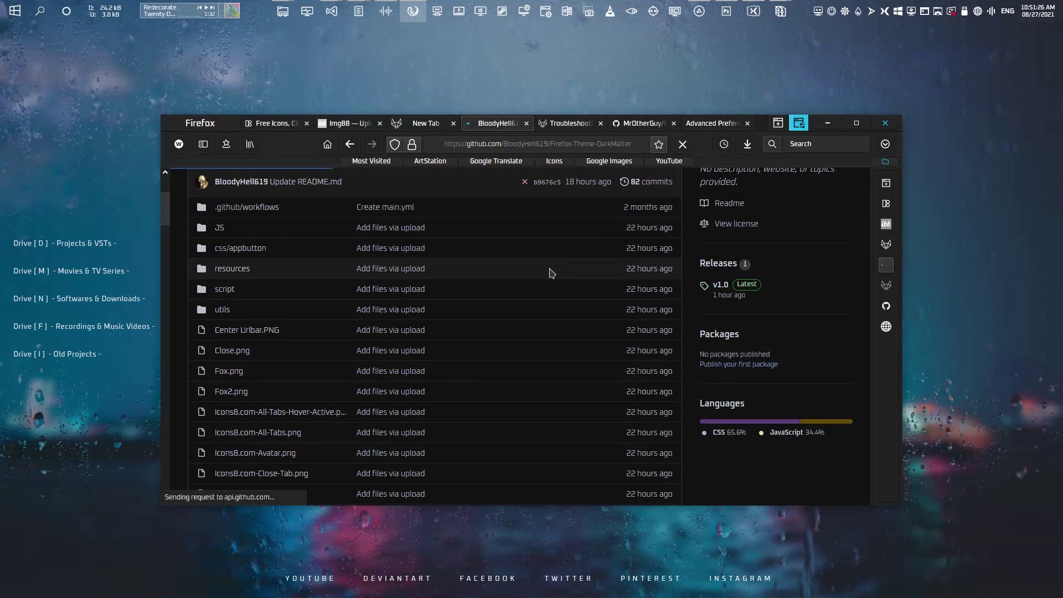
scroll(447, 365, "down", 2)
scroll(446, 377, "down", 1)
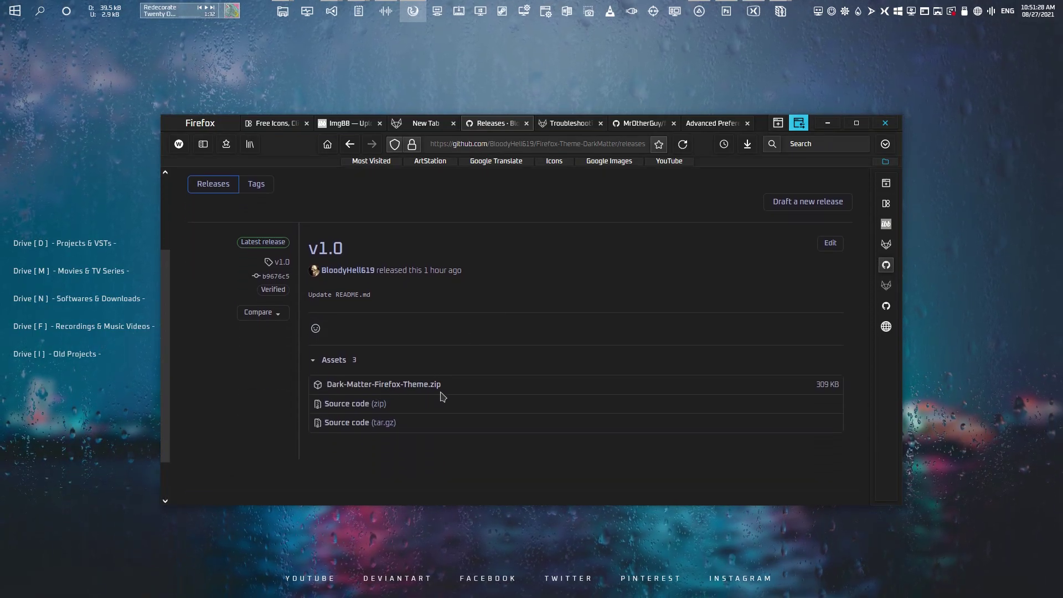
scroll(519, 306, "up", 4)
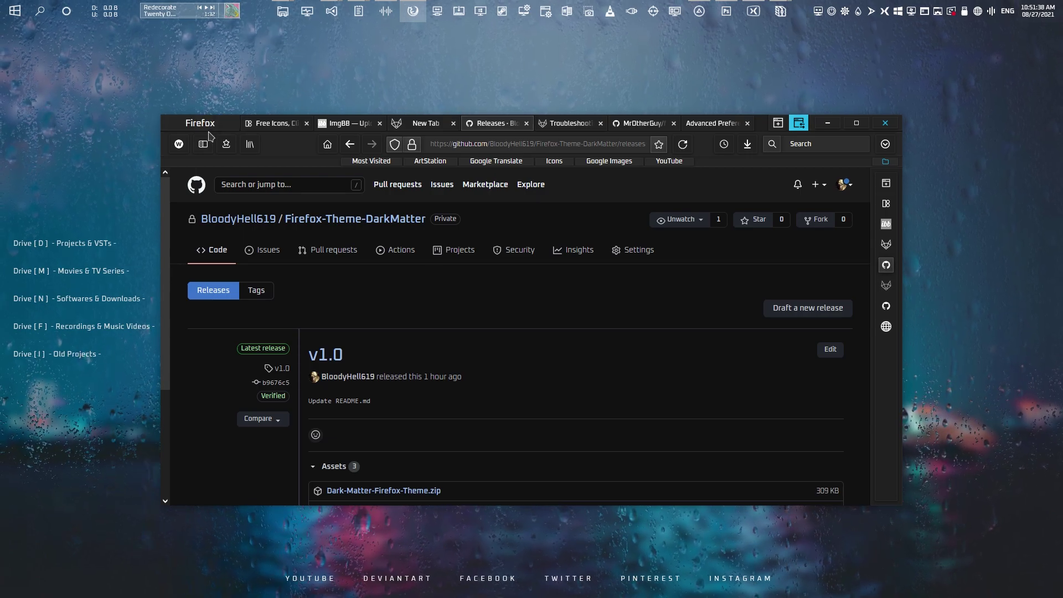
Open Troubleshooting Information from the Help menu and scroll down to the Profile Folder entry
left_click(211, 129)
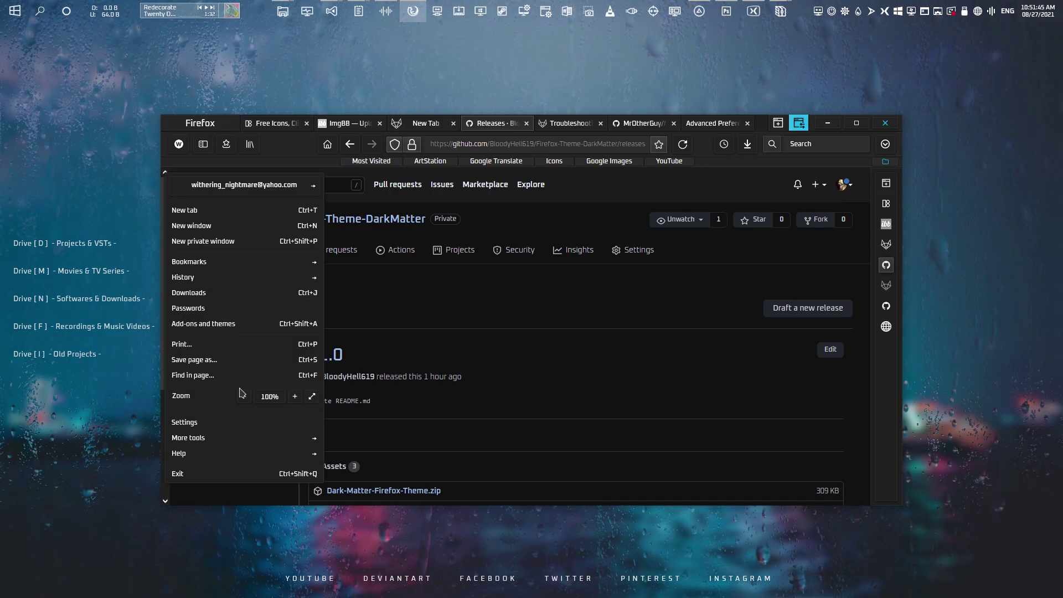
left_click(246, 459)
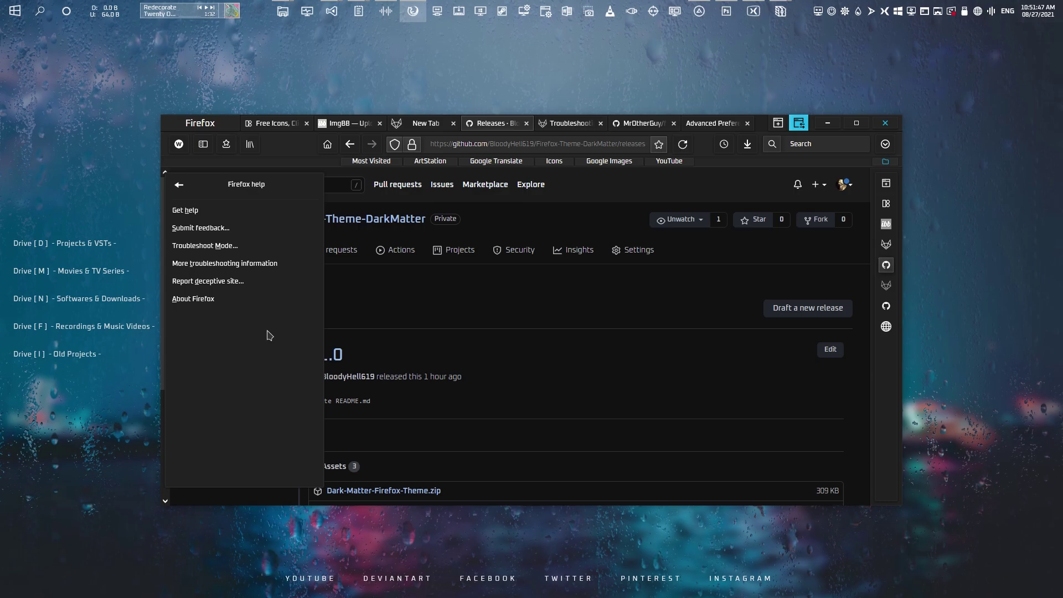
left_click(247, 265)
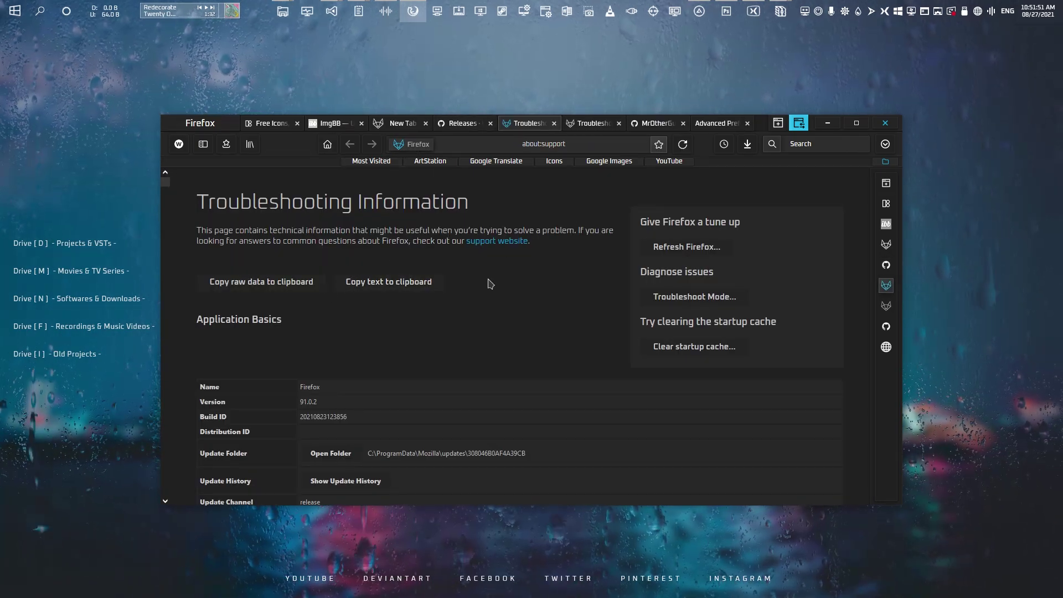
scroll(442, 271, "down", 3)
scroll(400, 291, "down", 1)
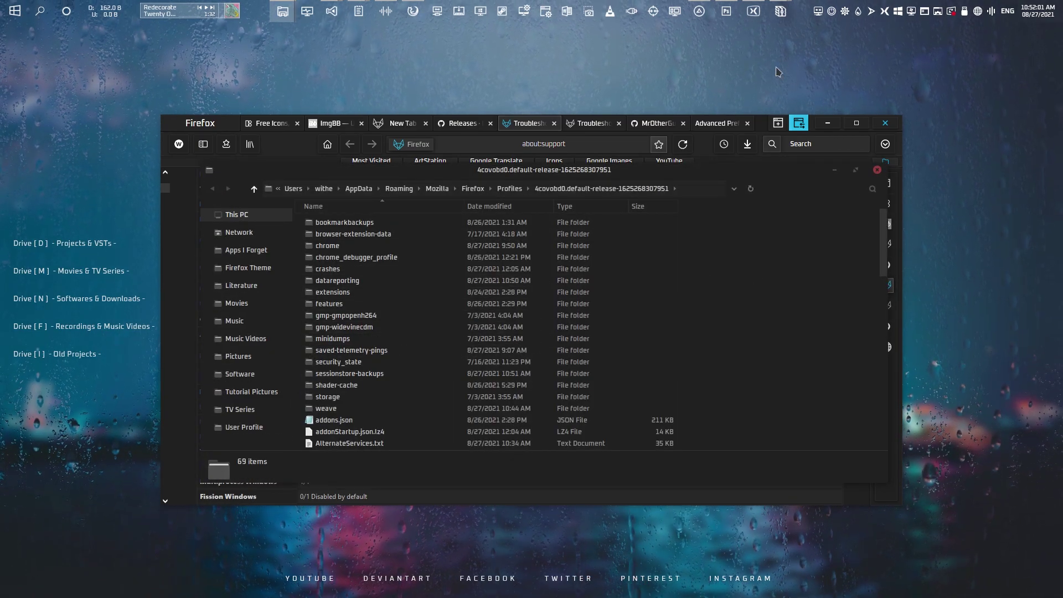
Bring up the Dark-Matter-Firefox-Theme.zip archive, open its Dark-Matter-Firefox folder, and place it beside the profile folder
left_click(782, 9)
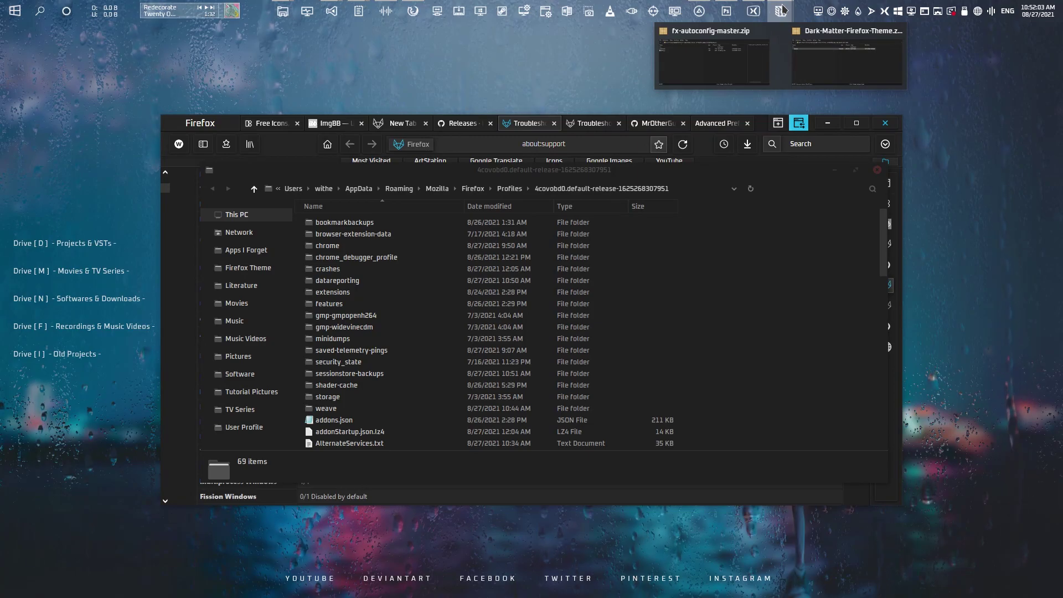
left_click(847, 61)
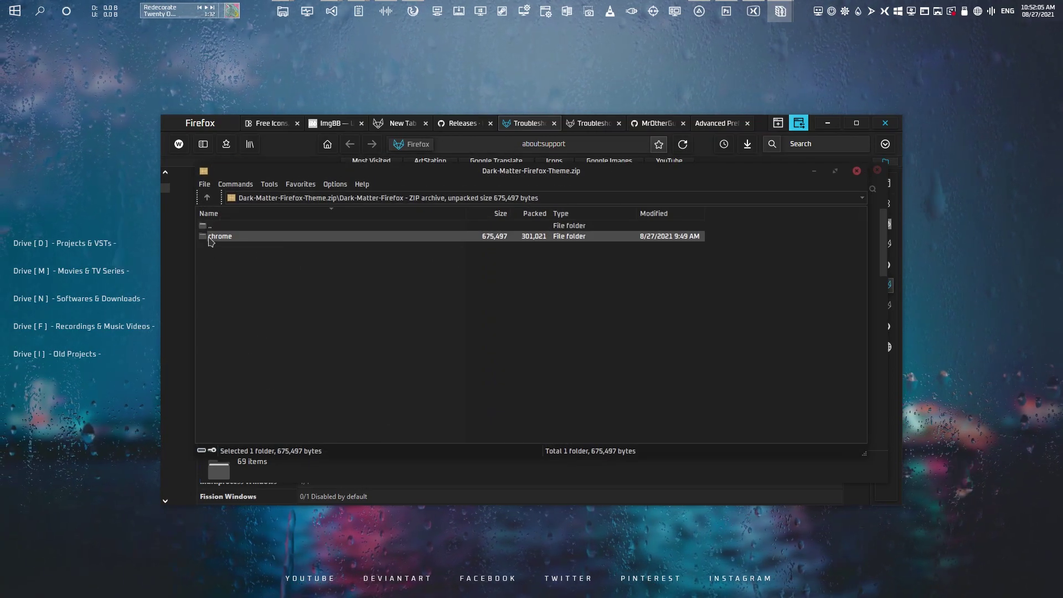
double_click(213, 227)
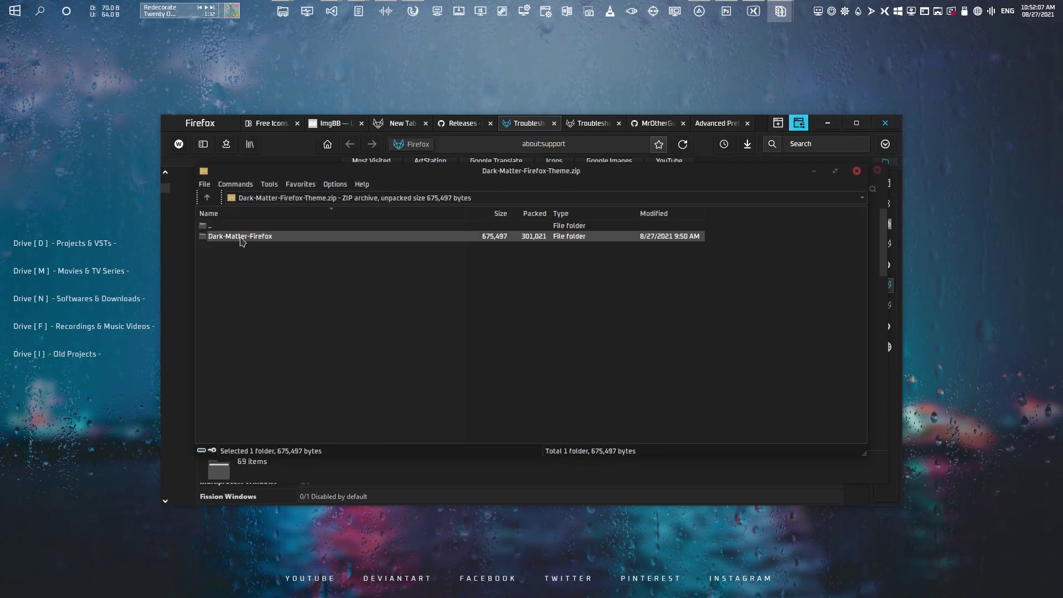
double_click(240, 237)
left_click_drag(427, 179, 820, 236)
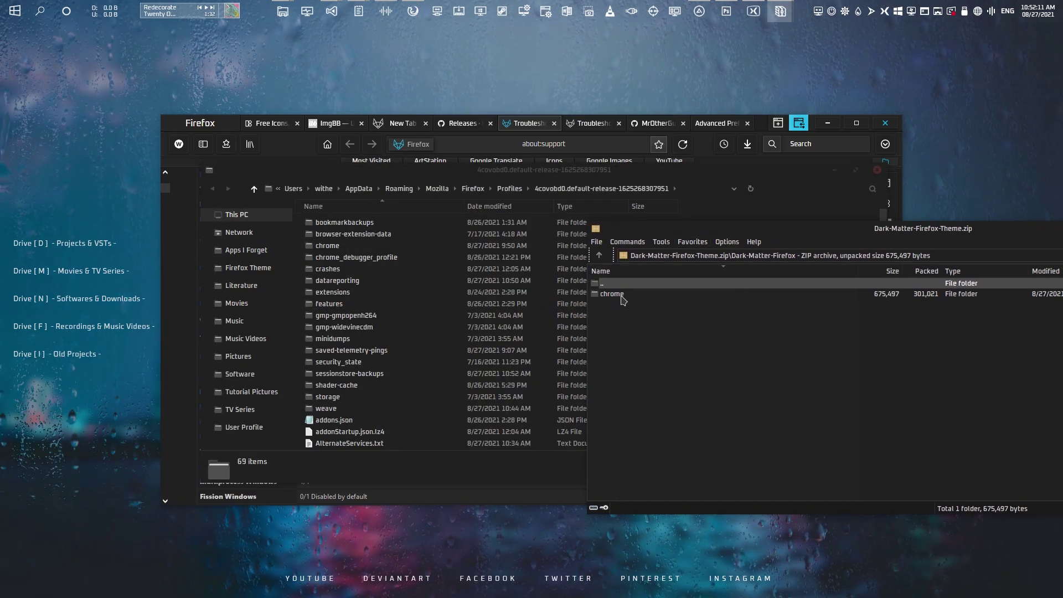
Try dragging the chrome folder into the profile, then minimize the archive and profile windows
left_click_drag(621, 296, 304, 271)
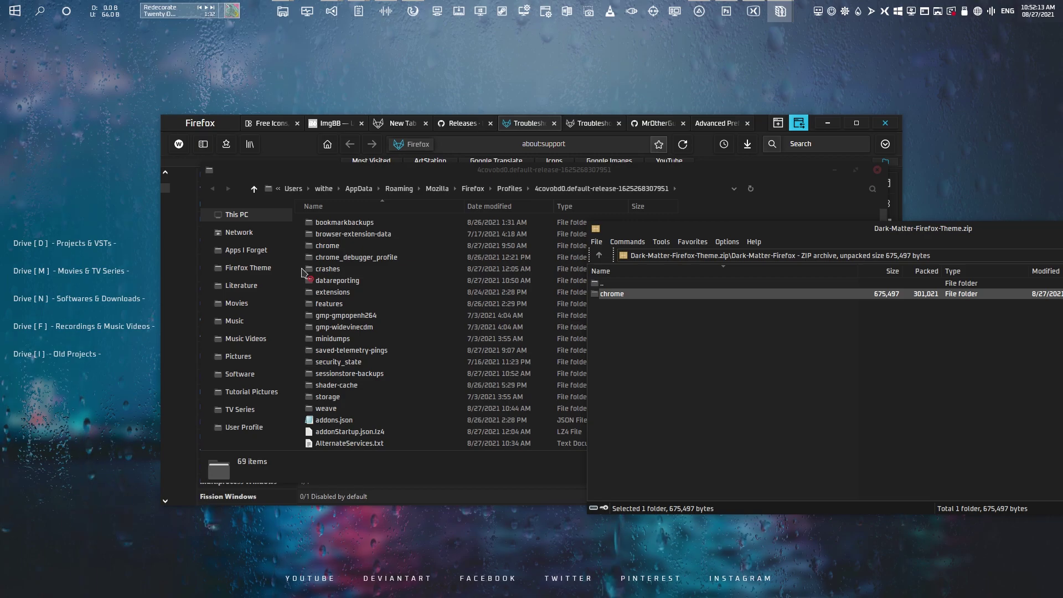
left_click_drag(517, 296, 617, 293)
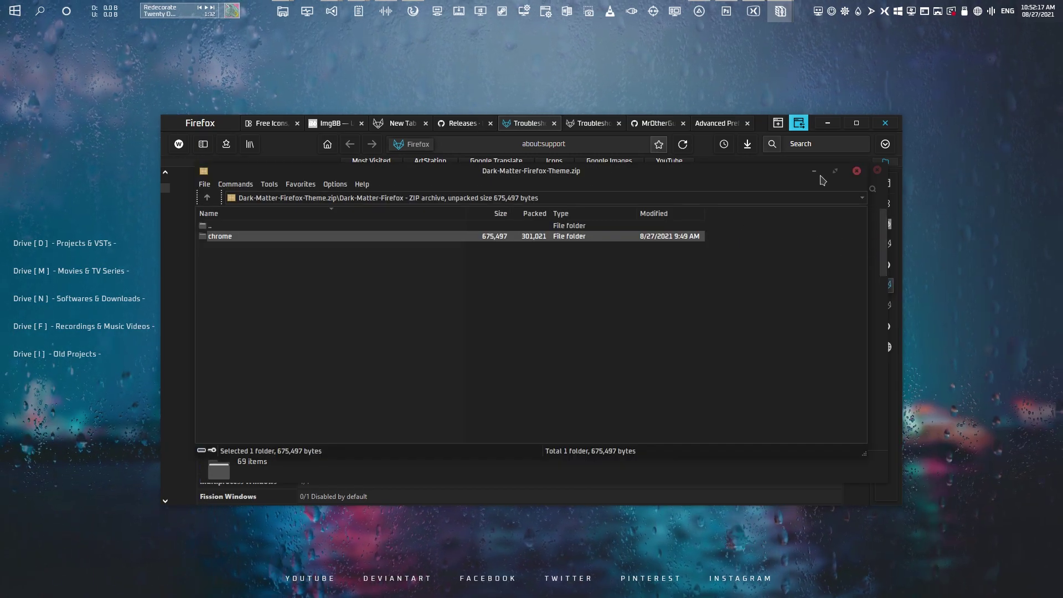
left_click(814, 171)
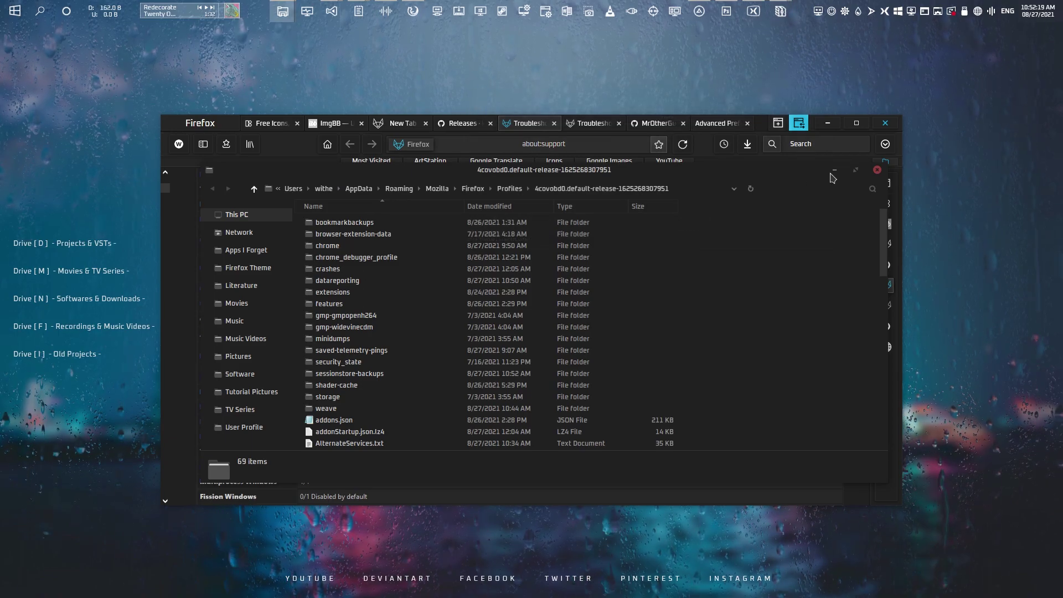
left_click(831, 174)
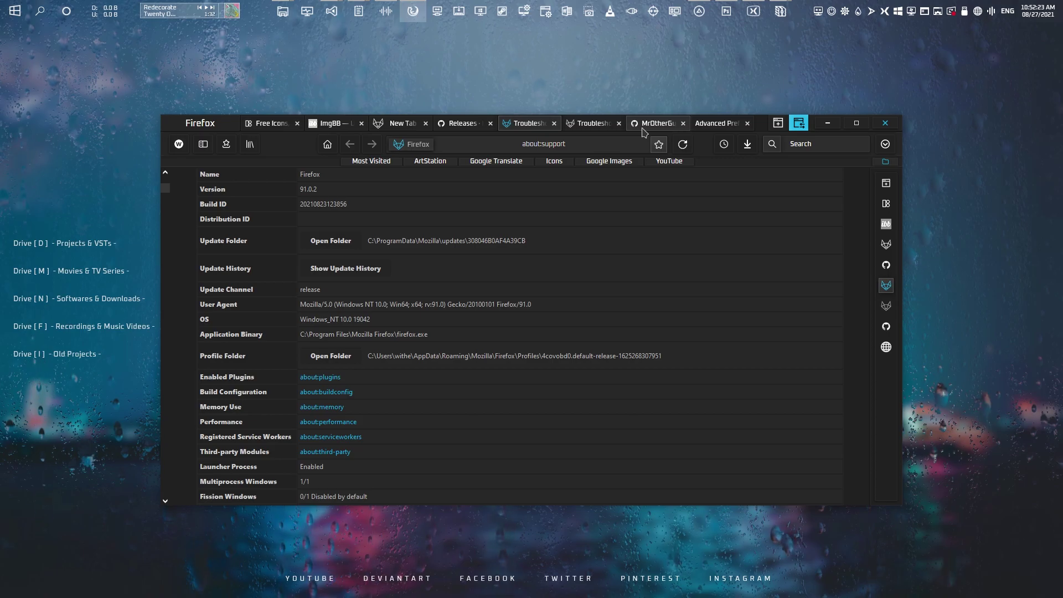
Close the troubleshooting tab and download MrOtherGuy/fx-autoconfig from GitHub as a ZIP
key("ctrl+w")
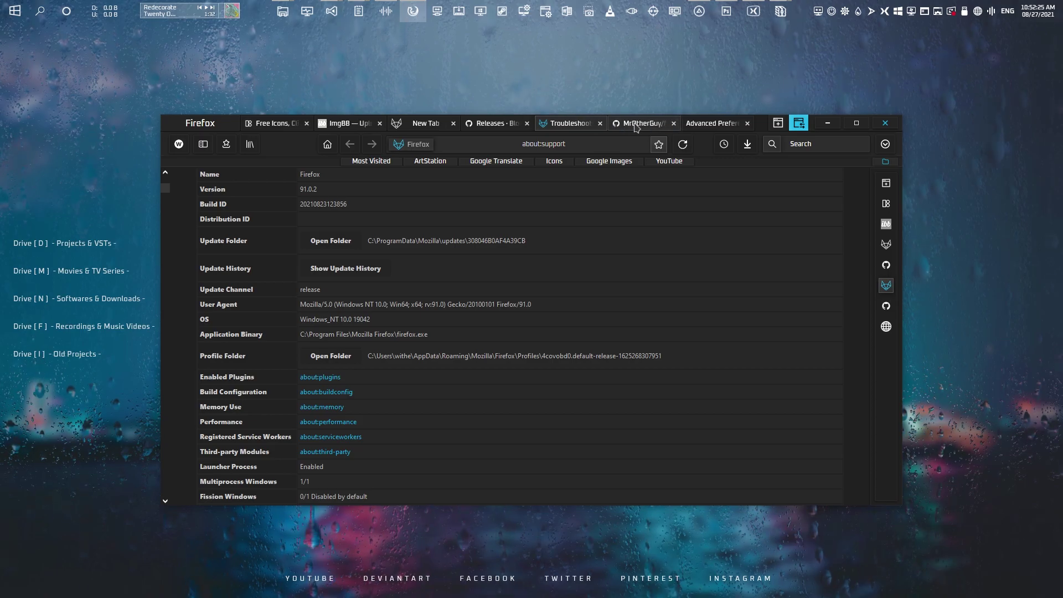
left_click(635, 127)
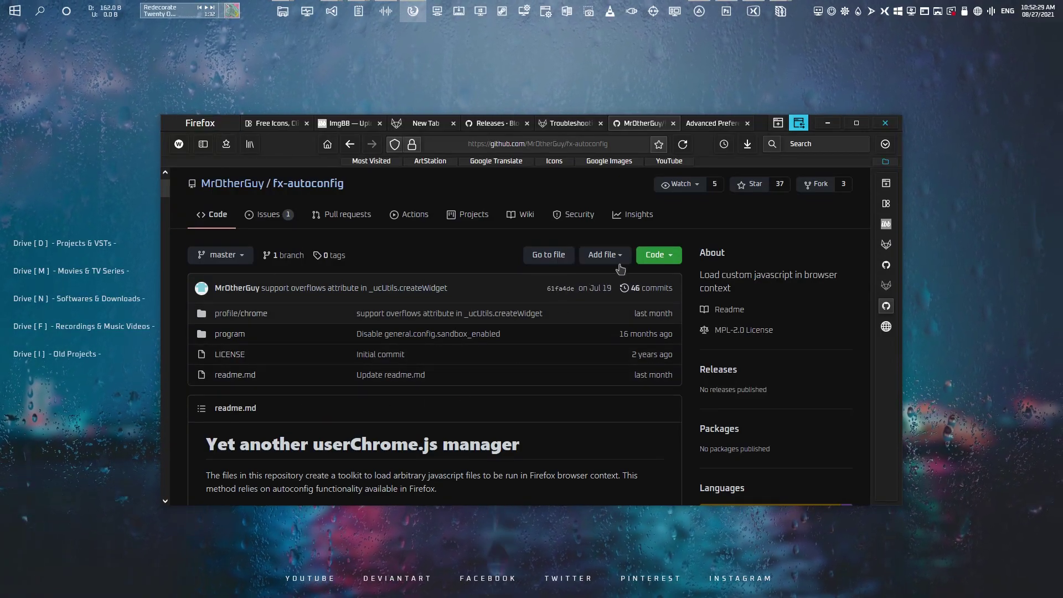
left_click(669, 258)
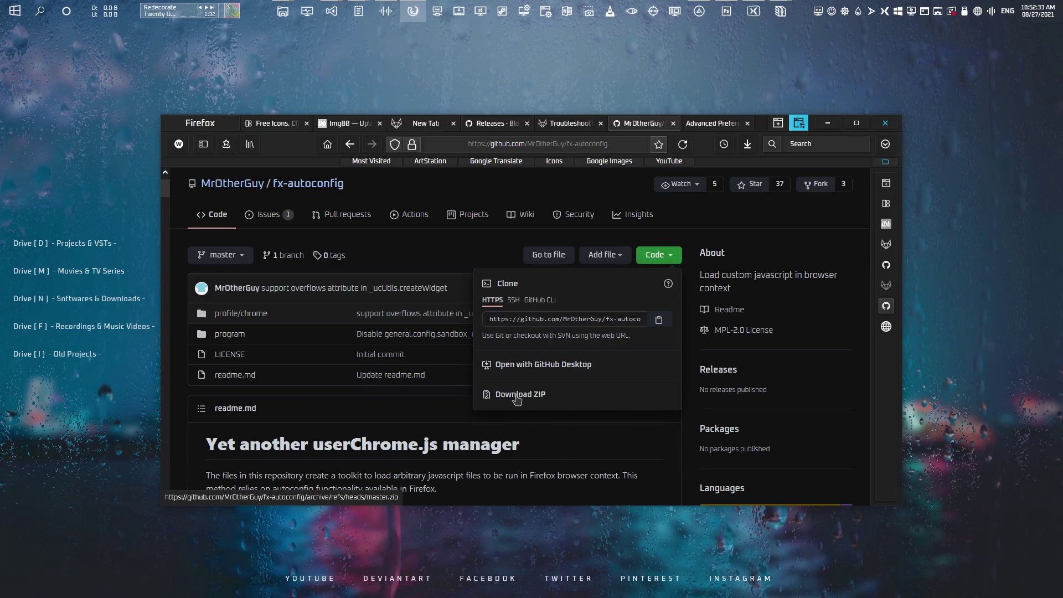
left_click(490, 258)
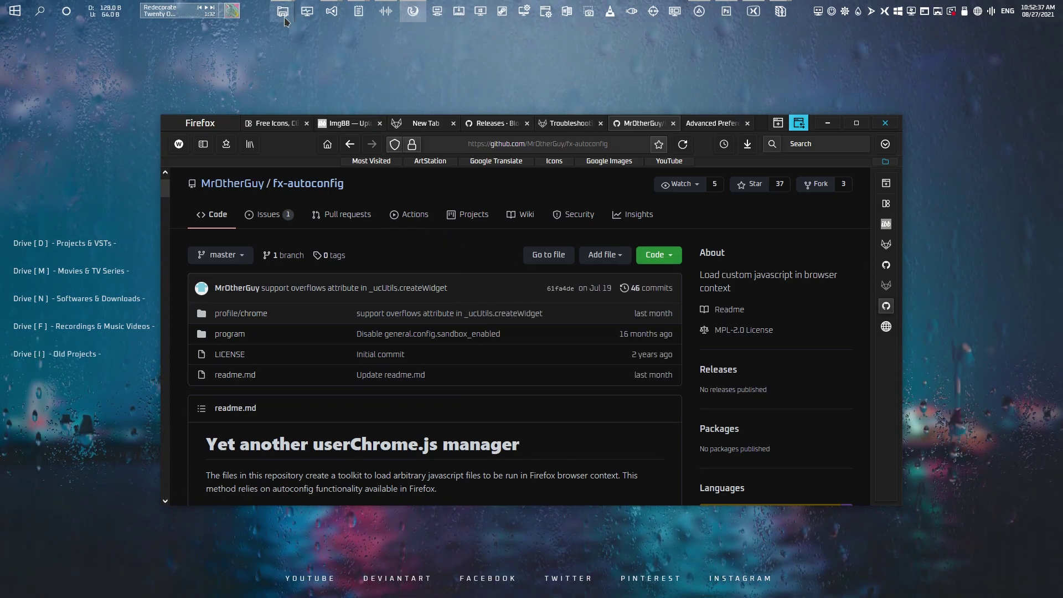
Open the Mozilla Firefox install folder and browse fx-autoconfig-master.zip into its program folder
mouse_move(284, 19)
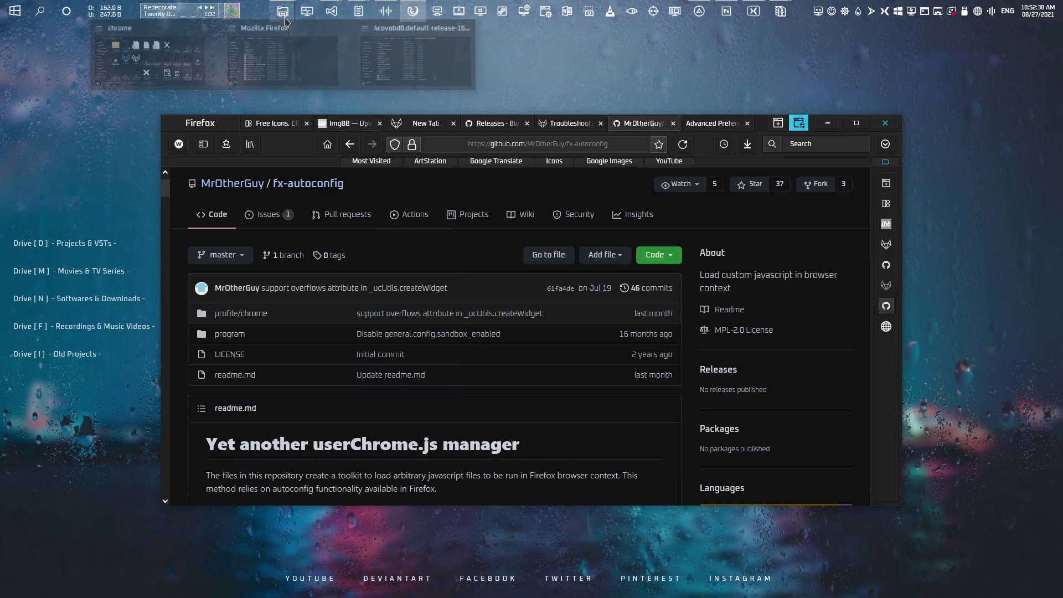
left_click(282, 61)
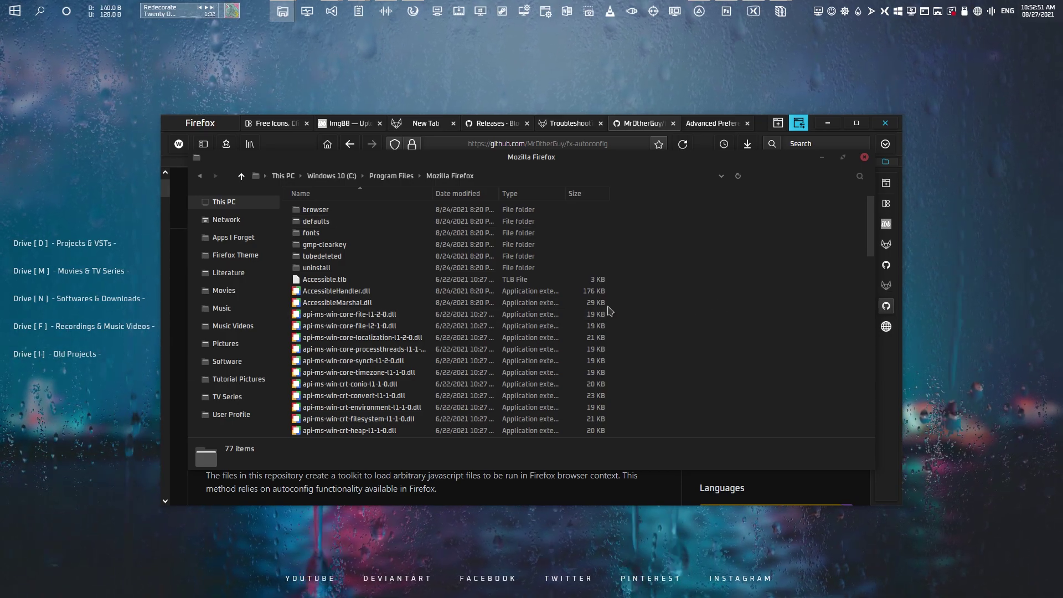
left_click(780, 11)
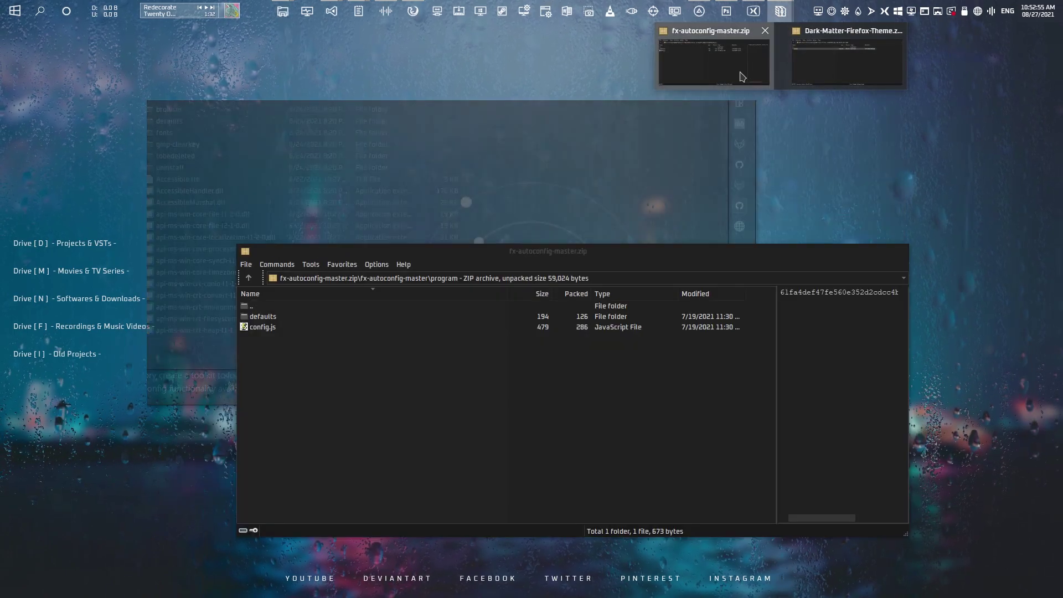
left_click(743, 76)
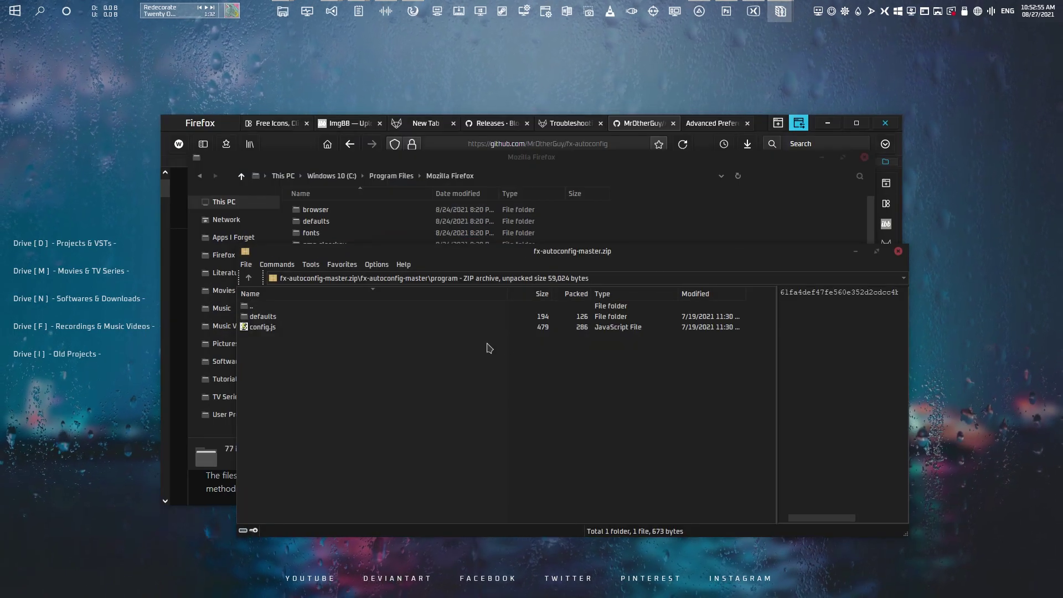
double_click(263, 307)
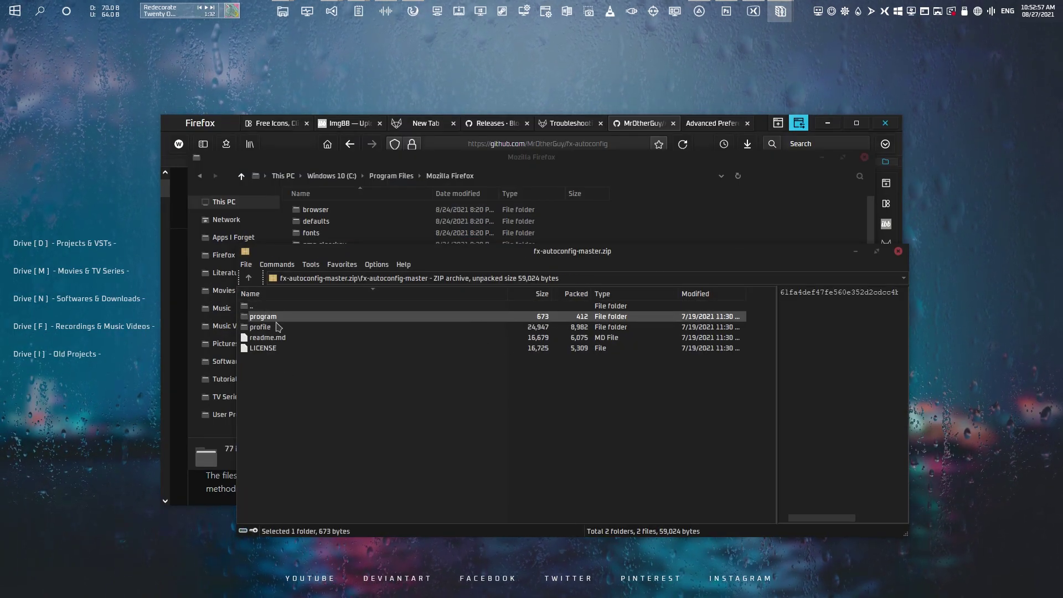
double_click(265, 318)
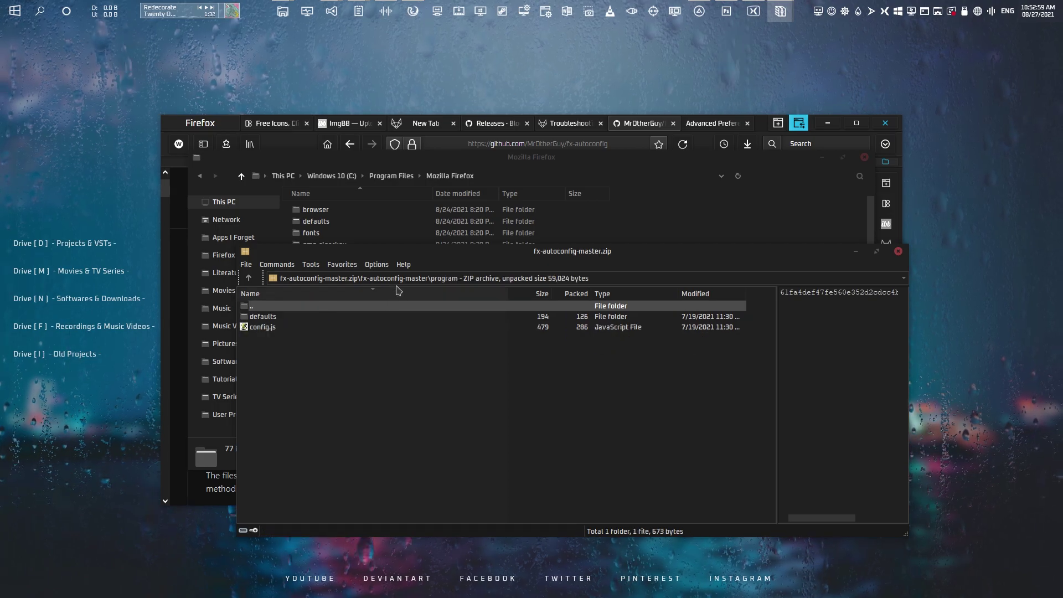
Copy defaults and config.js from the archive into C:\Program Files\Mozilla Firefox
left_click_drag(412, 256, 726, 311)
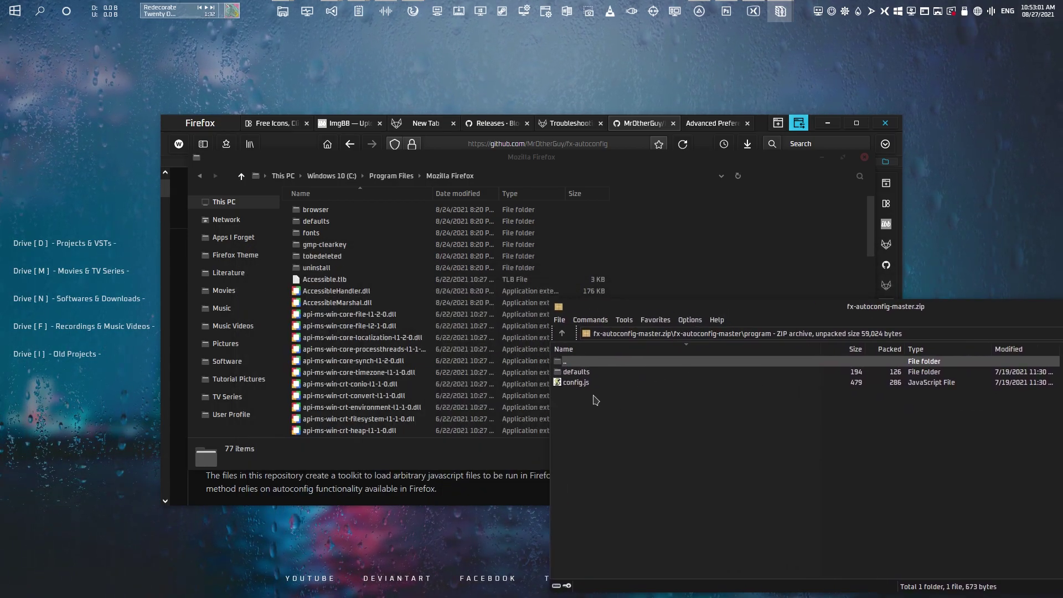
left_click_drag(582, 390, 571, 376)
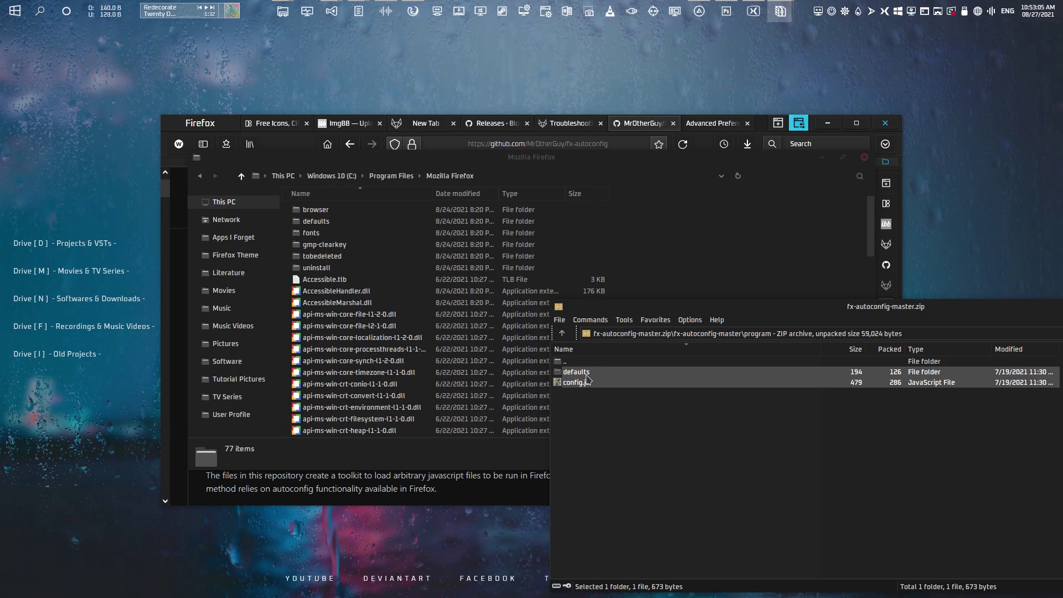
left_click_drag(514, 387, 350, 282)
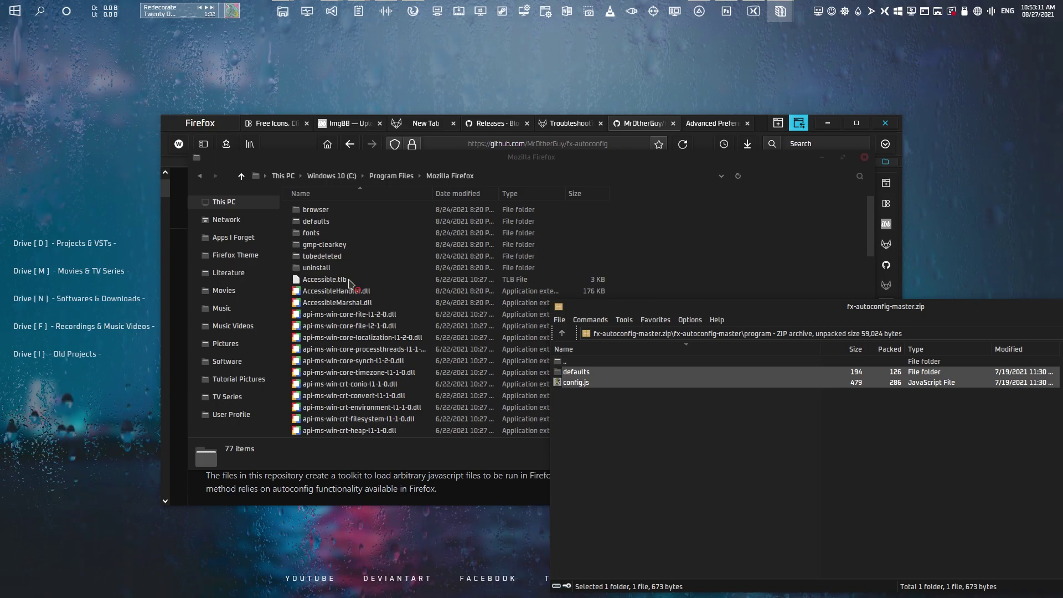
left_click_drag(397, 305, 664, 387)
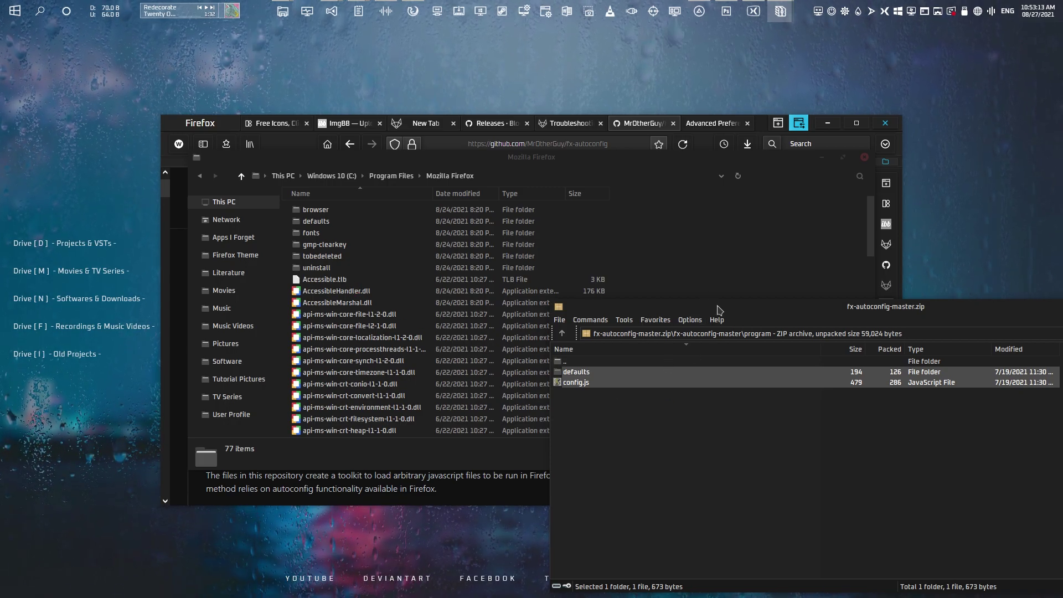
left_click_drag(719, 310, 466, 171)
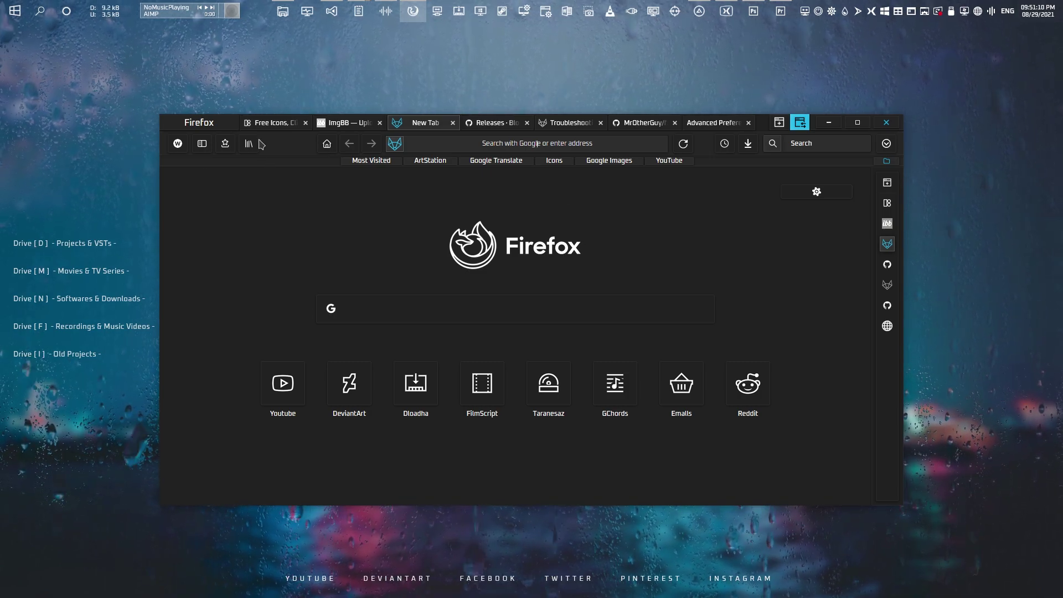
Open Customize Toolbar from More tools and look through the Density and Themes dropdowns
left_click(199, 122)
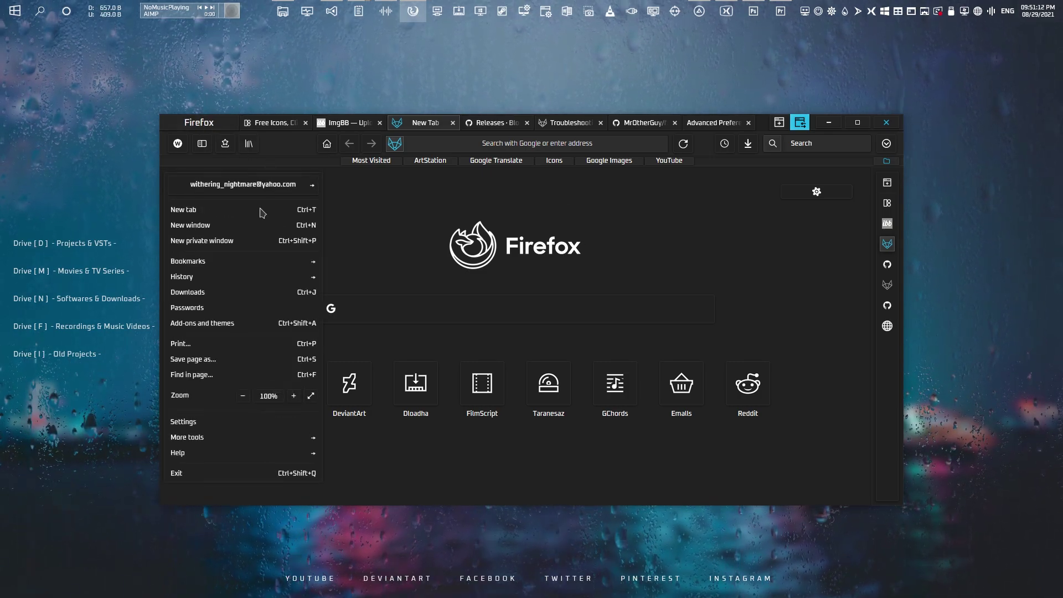
left_click(221, 440)
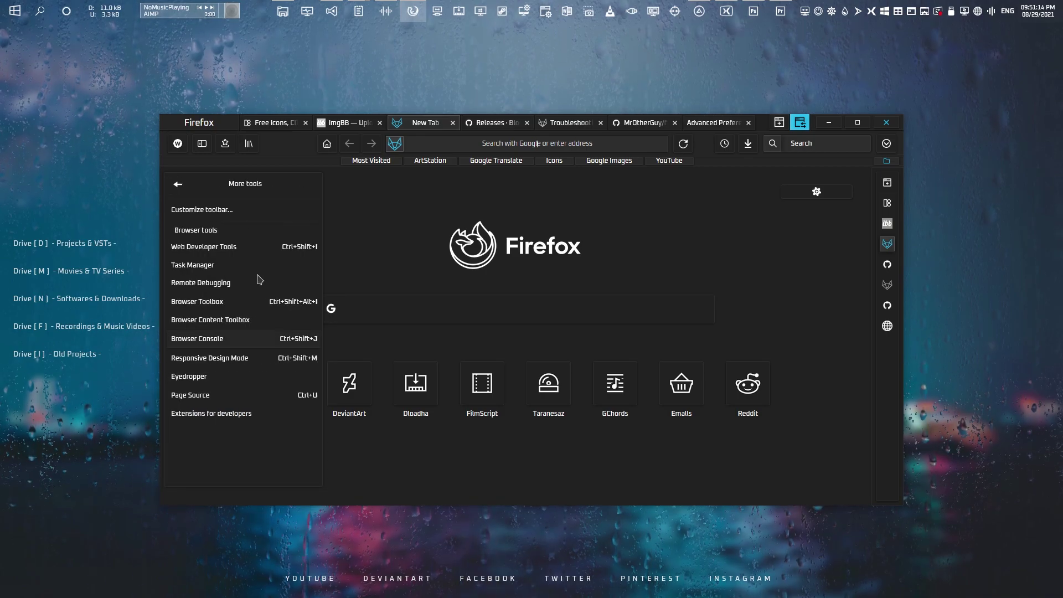
left_click(213, 214)
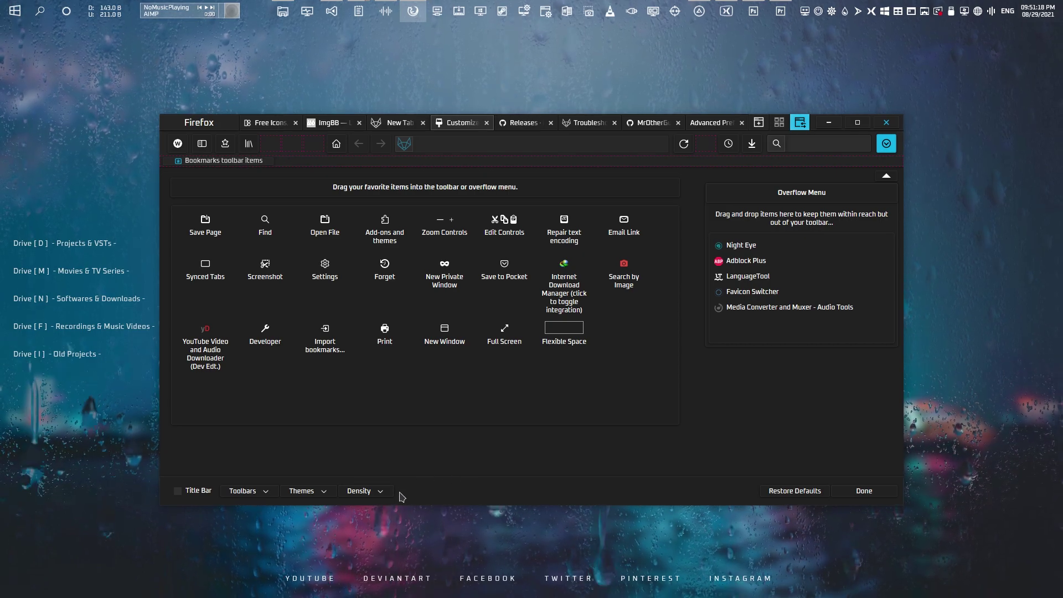
left_click(379, 492)
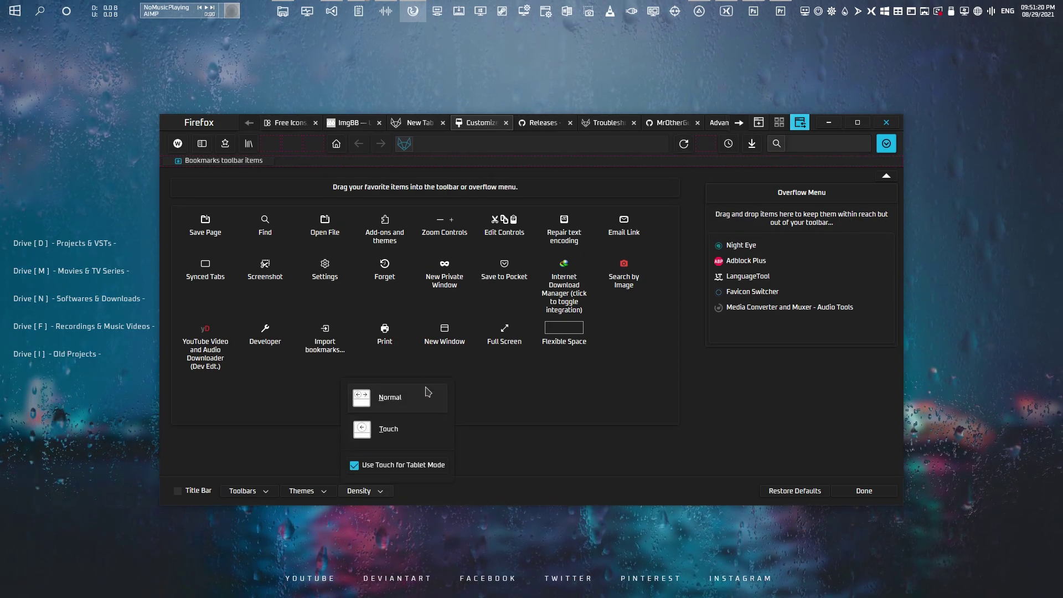
left_click(302, 491)
left_click(302, 491)
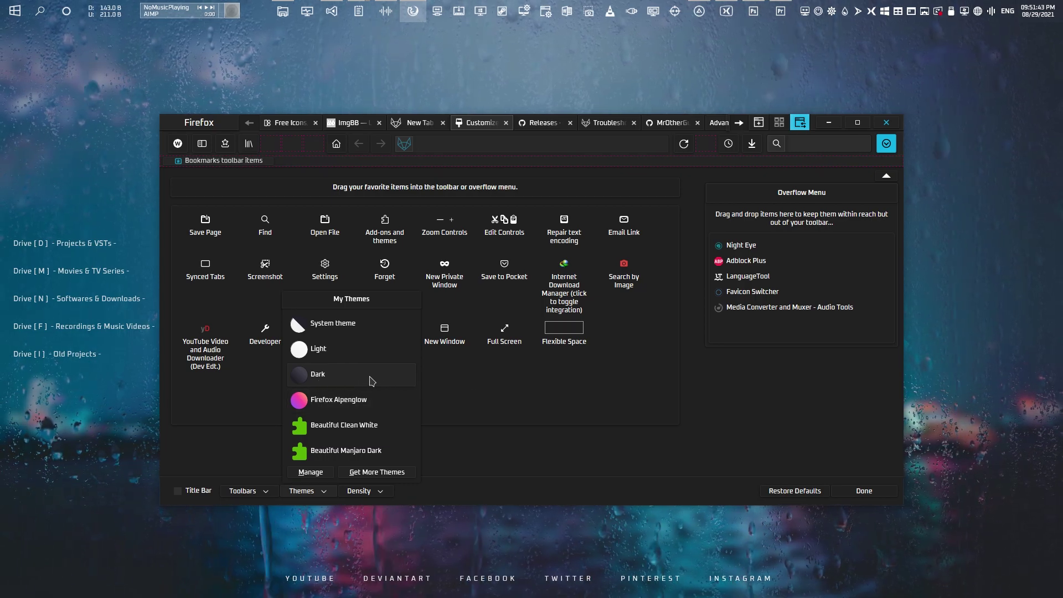
left_click(479, 397)
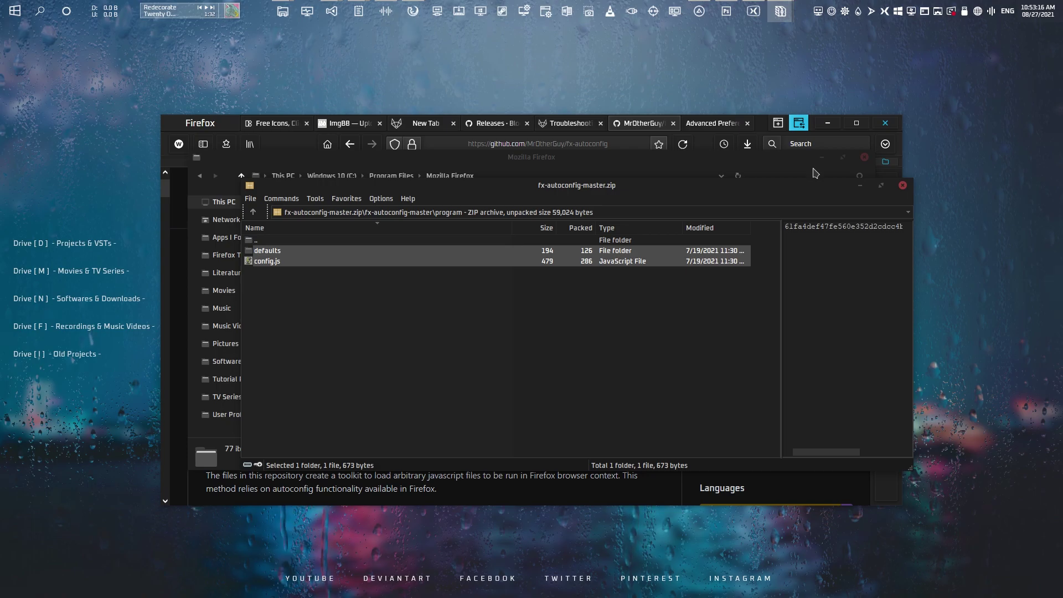
Close the fx-autoconfig-master.zip 7-Zip window and the Mozilla Firefox folder window
left_click(859, 185)
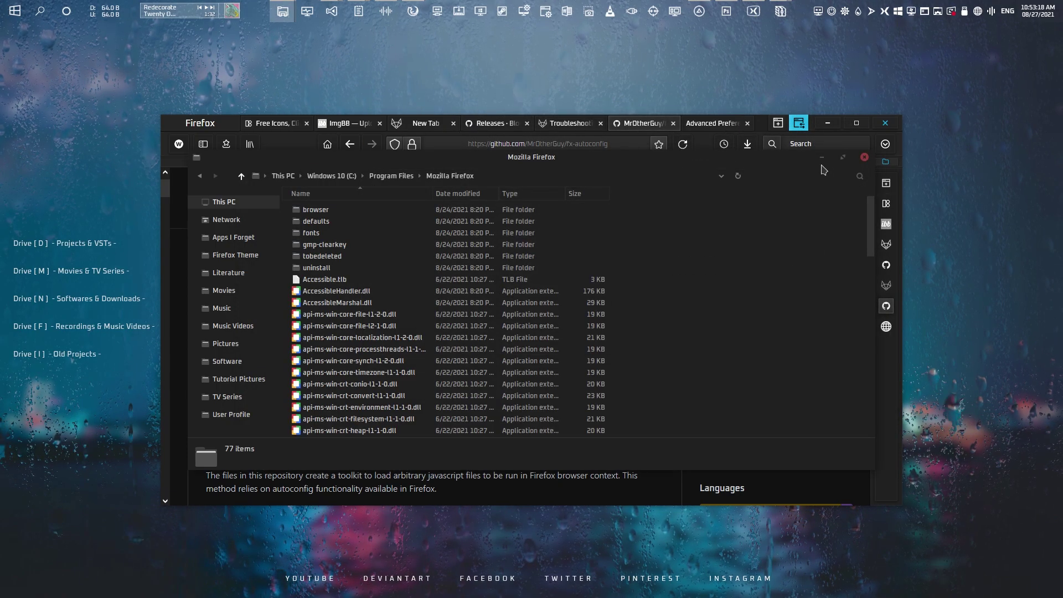
left_click(864, 156)
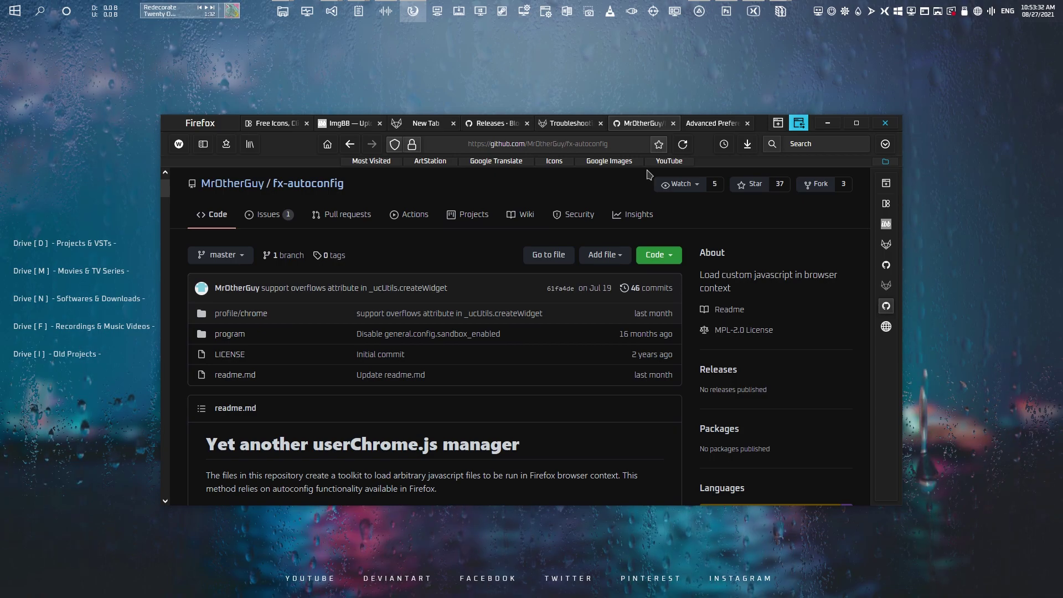
Switch to the dark new tab page showing the eight custom shortcut tiles
left_click(415, 128)
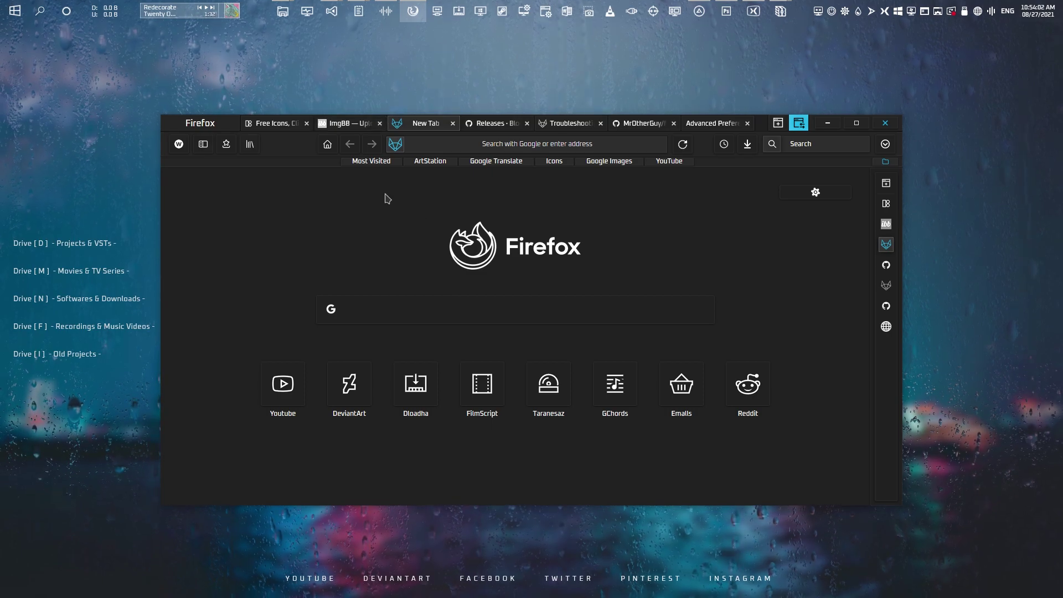
left_click(287, 128)
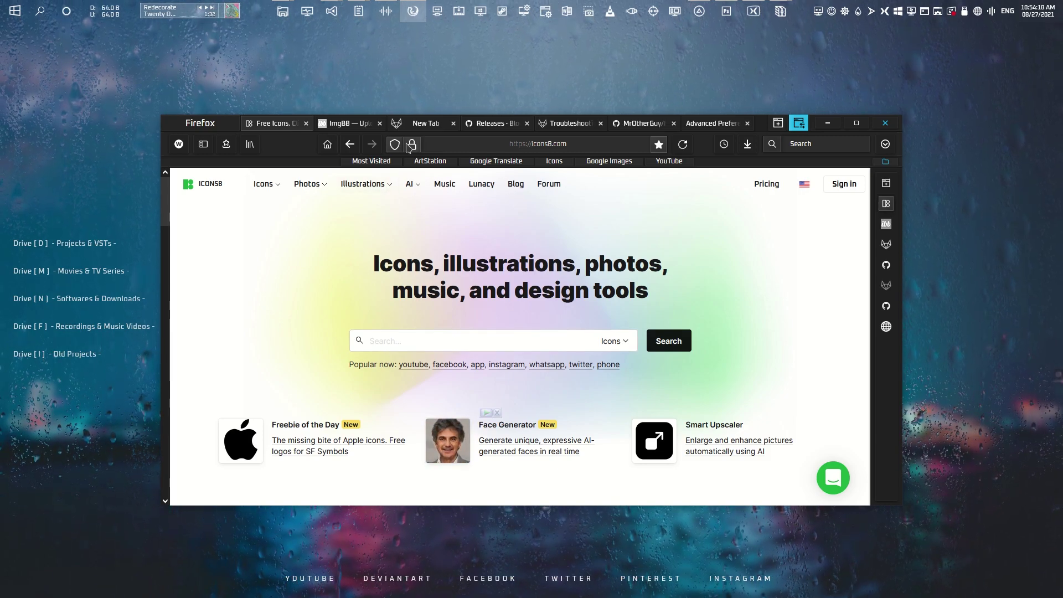
left_click(358, 127)
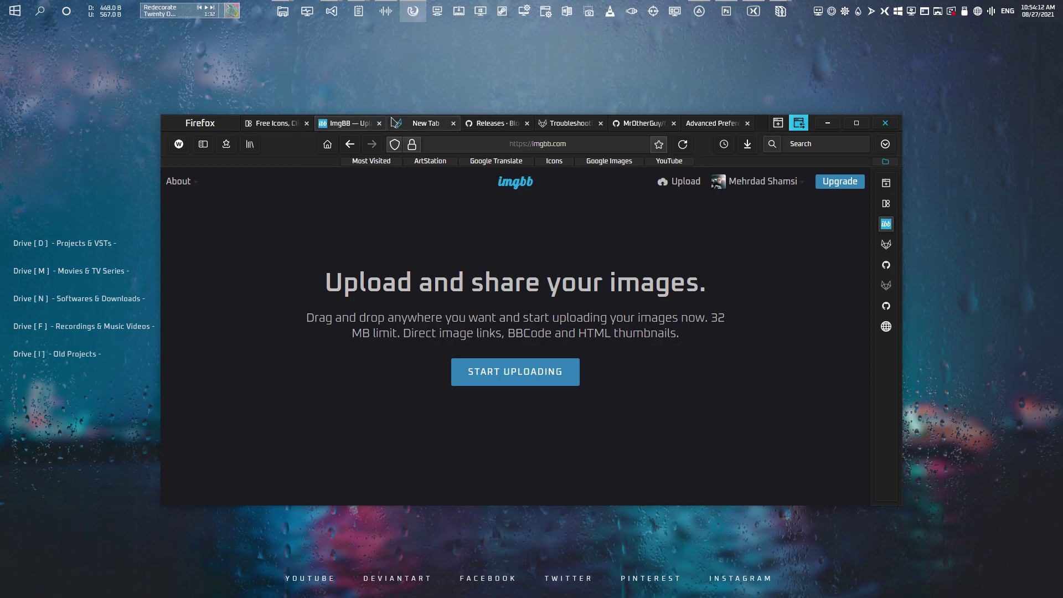
left_click(422, 124)
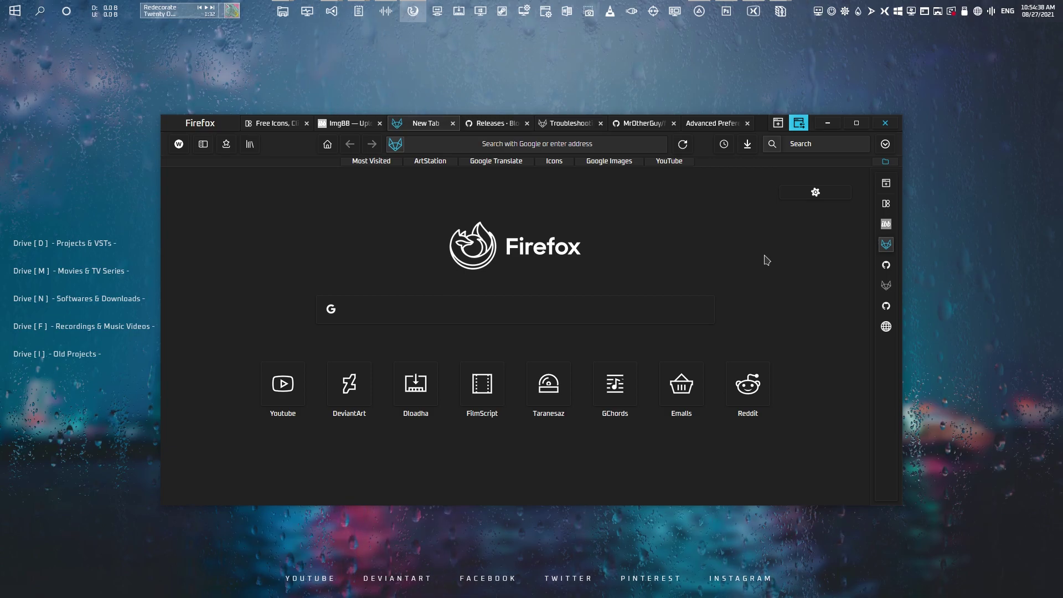
left_click(347, 127)
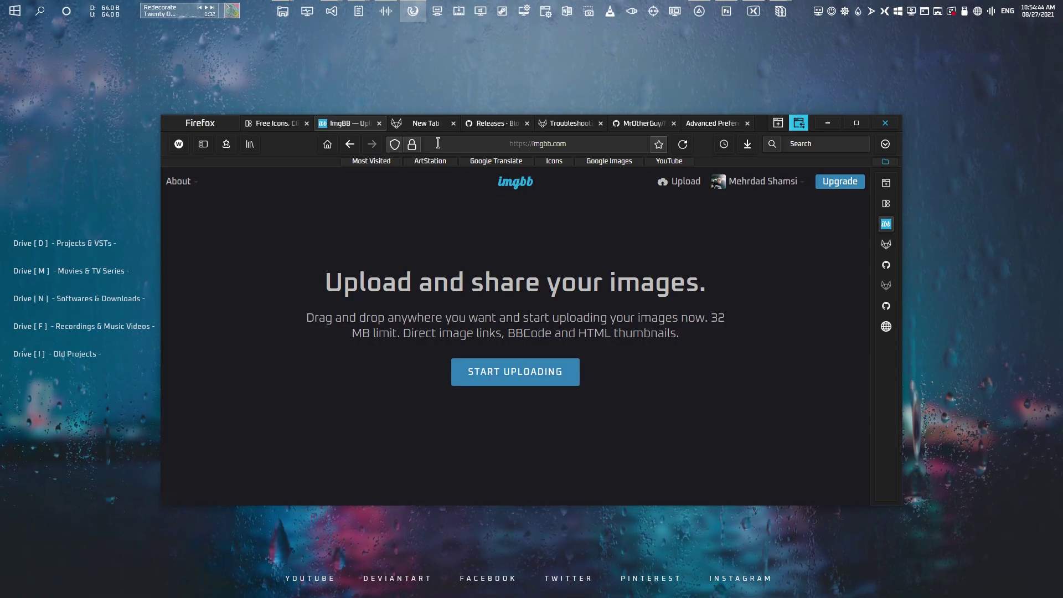
left_click(424, 125)
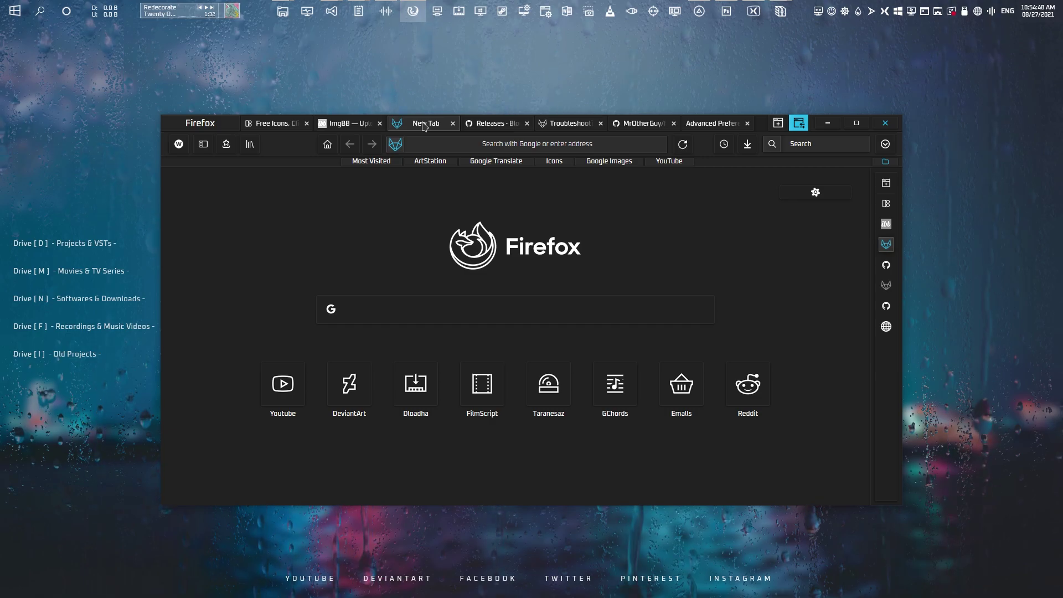
key("ctrl+shift+Tab")
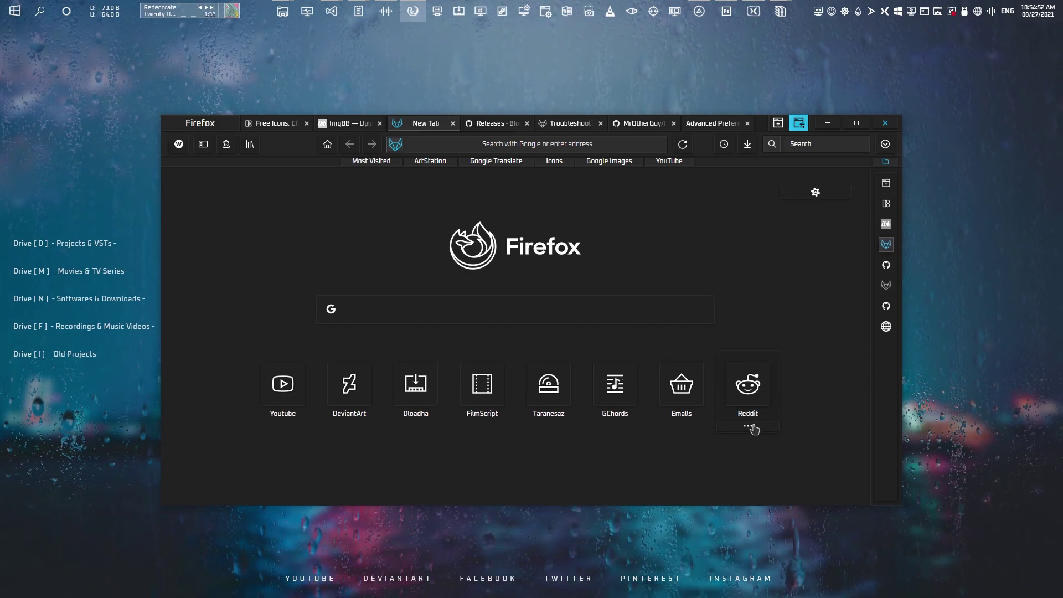
right_click(748, 429)
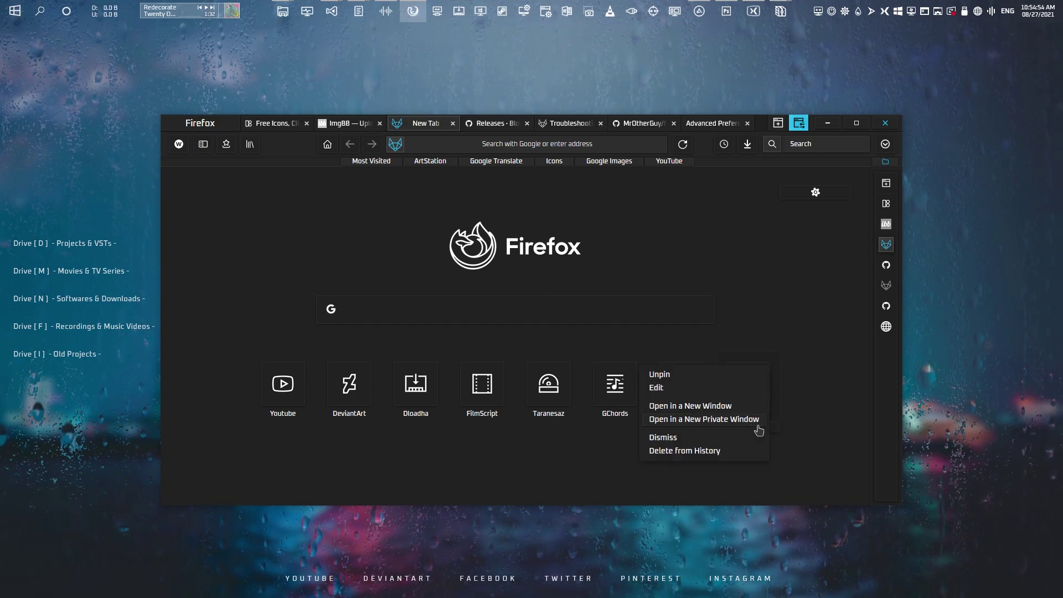
left_click(702, 394)
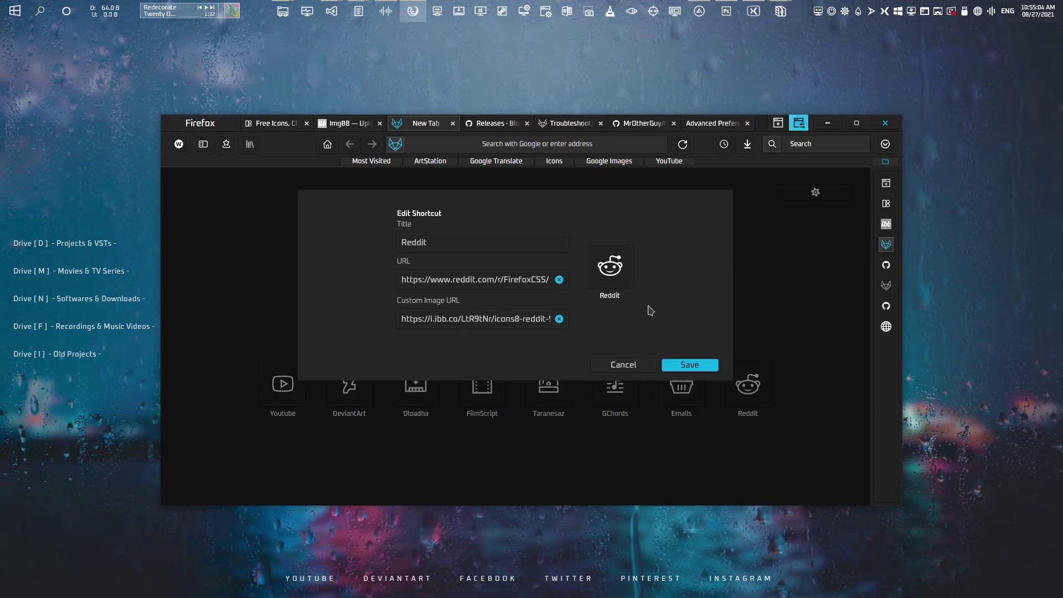
left_click(624, 365)
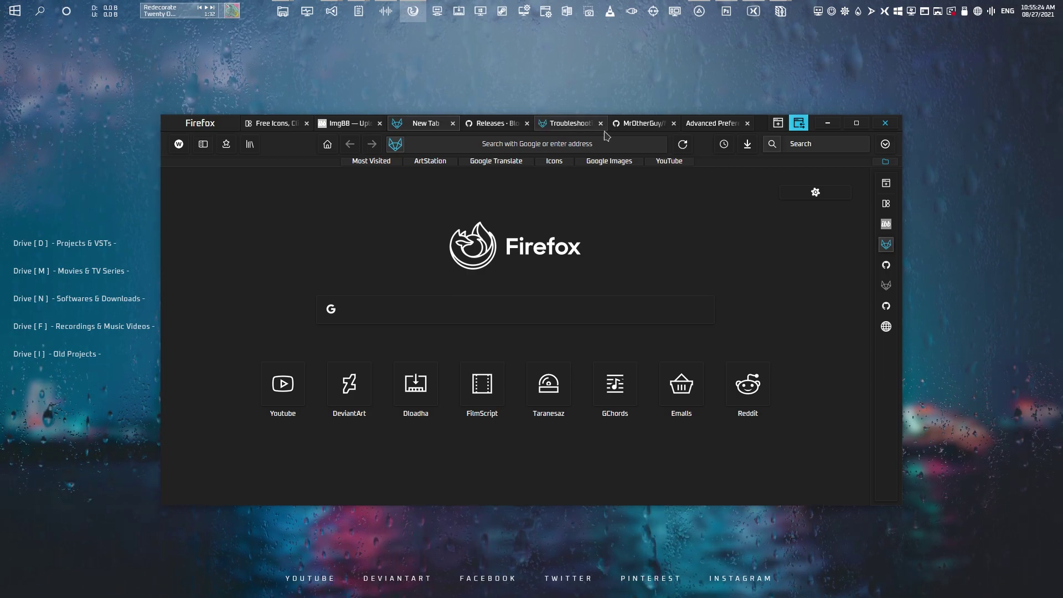
left_click(883, 145)
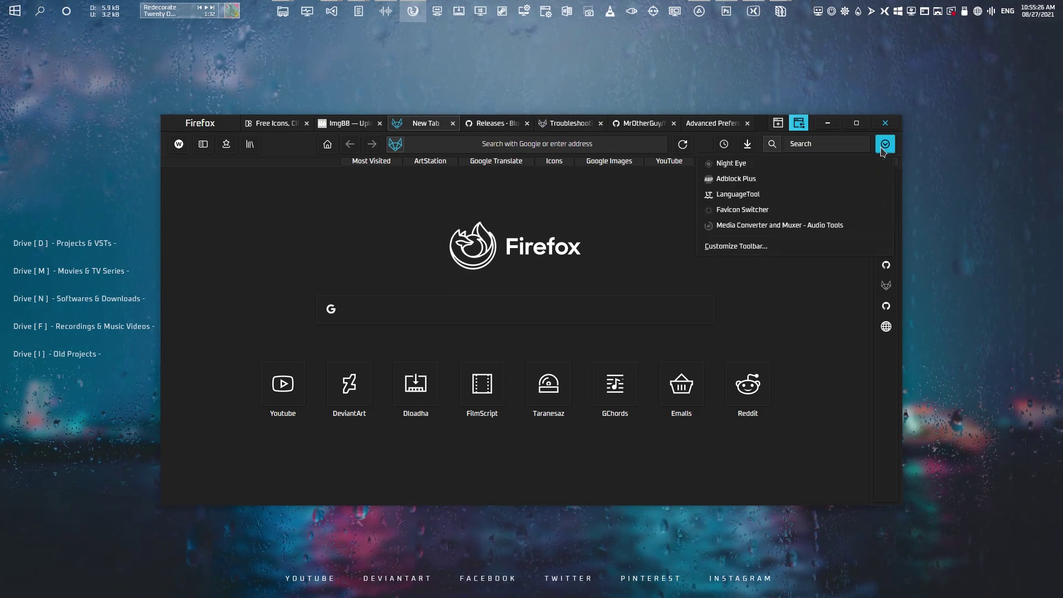
left_click(767, 210)
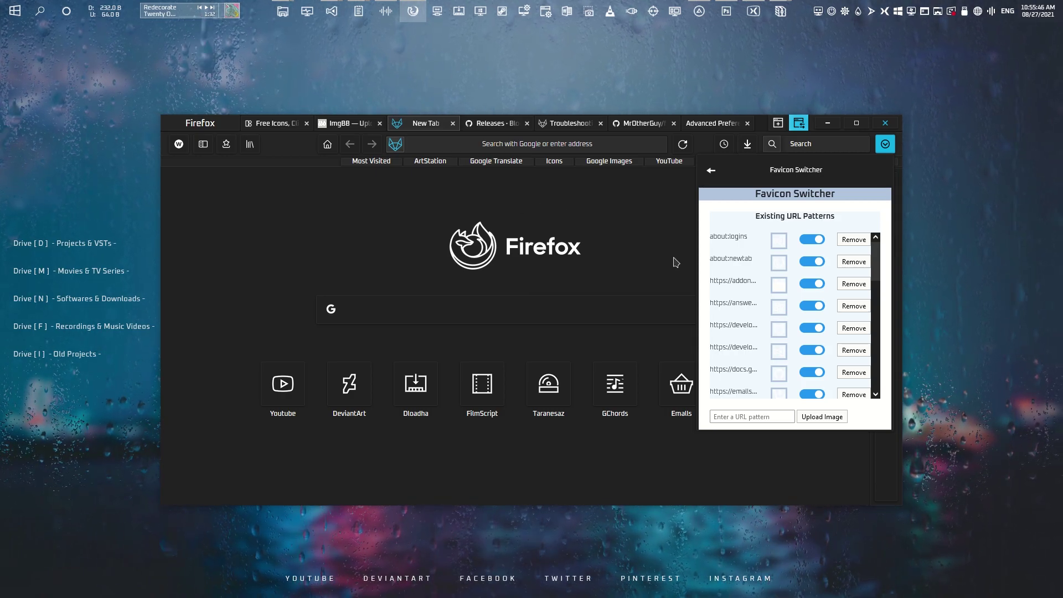
left_click(655, 226)
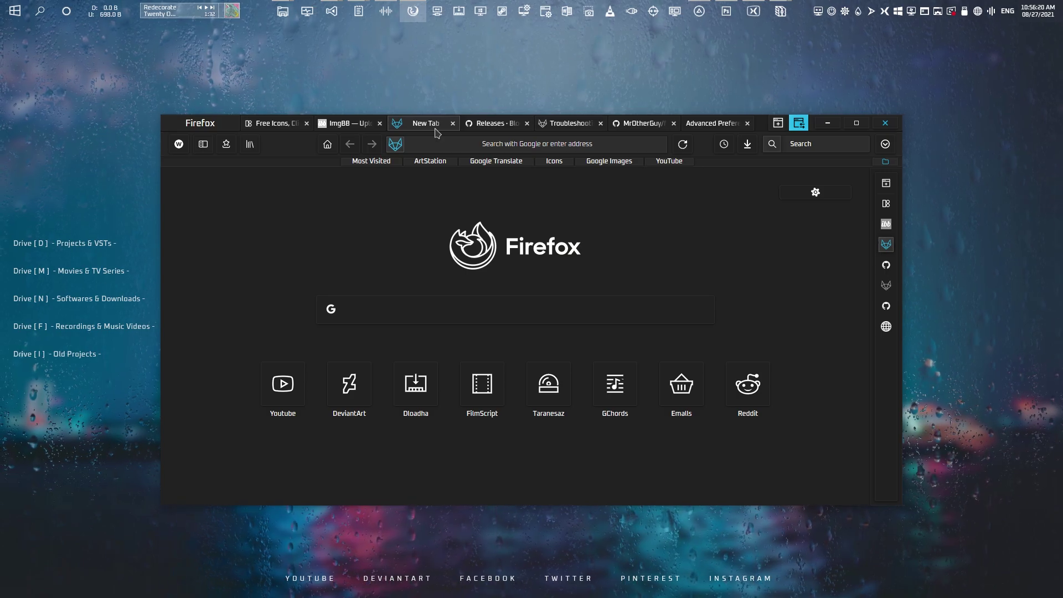
Open userChrome.css from the Firefox Theme chrome folder in Notepad
mouse_move(283, 12)
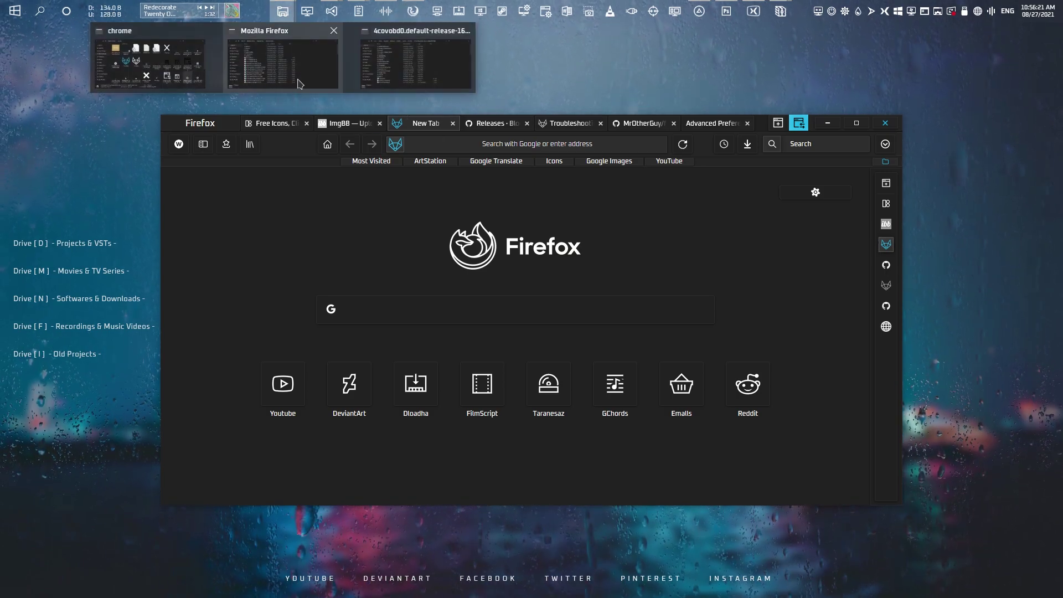
left_click(210, 82)
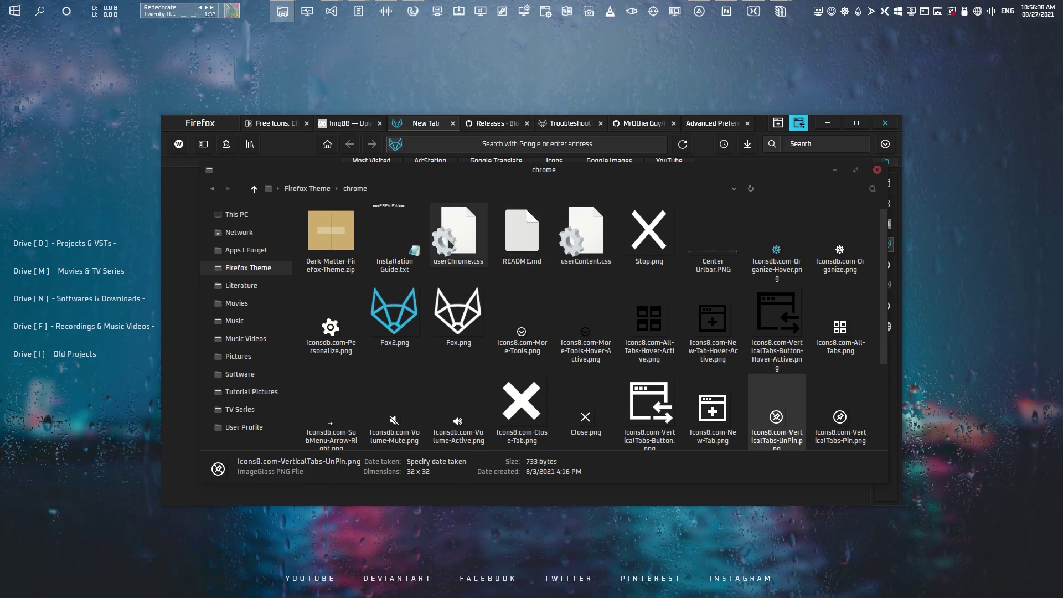
mouse_move(449, 243)
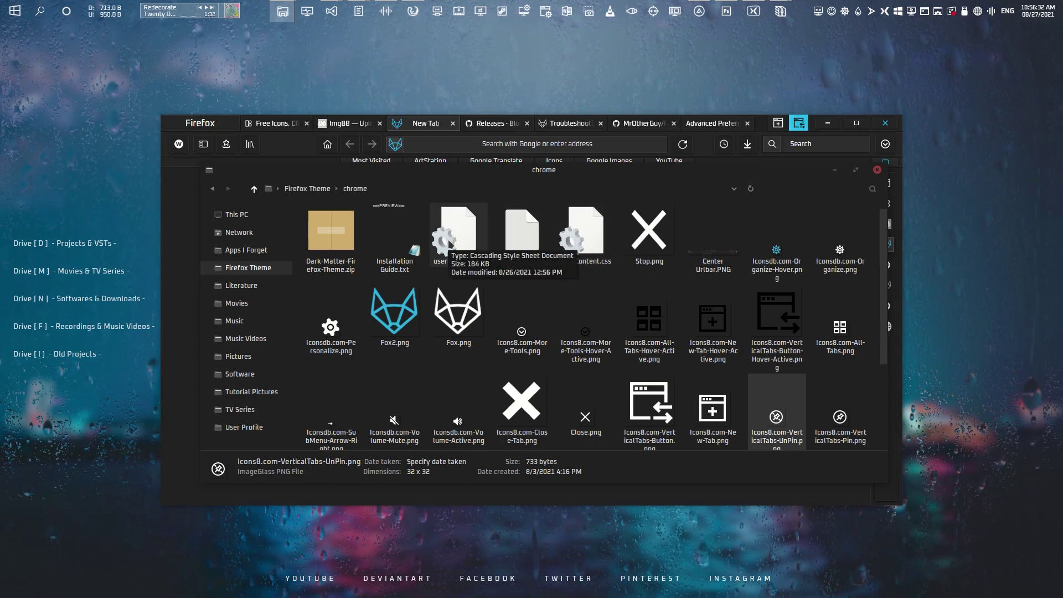
double_click(449, 239)
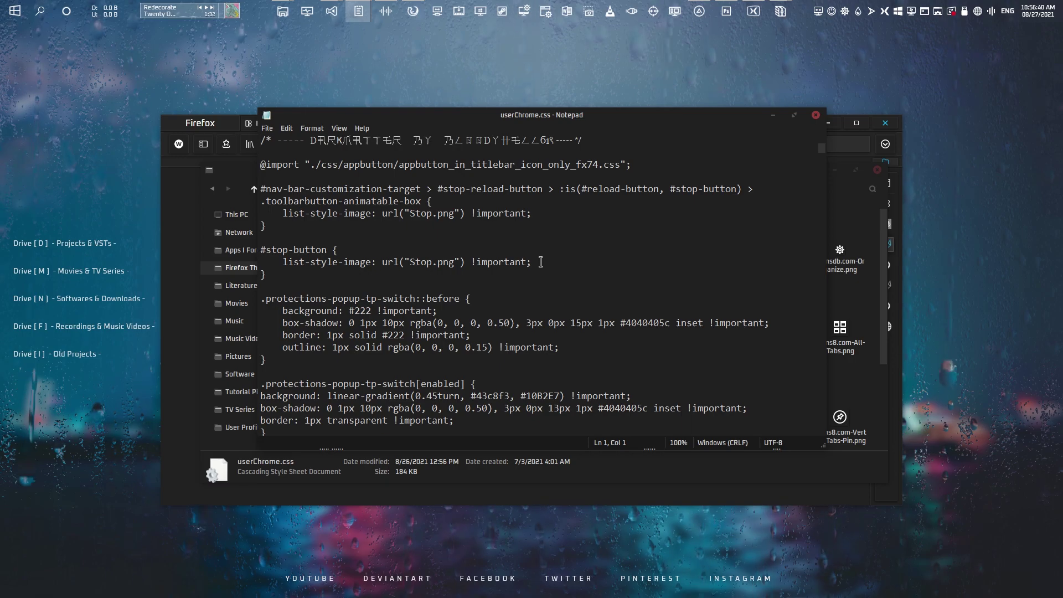
Open Notepad's Replace box, move it aside, and bring Firefox's new tab page forward
key("ctrl+h")
left_click_drag(415, 221, 630, 229)
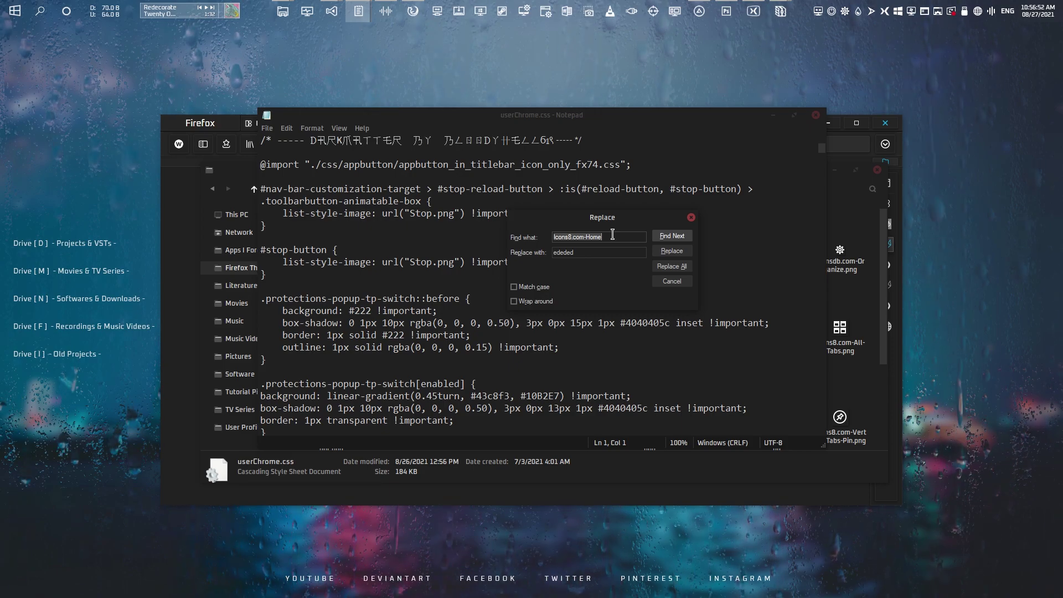
left_click(905, 166)
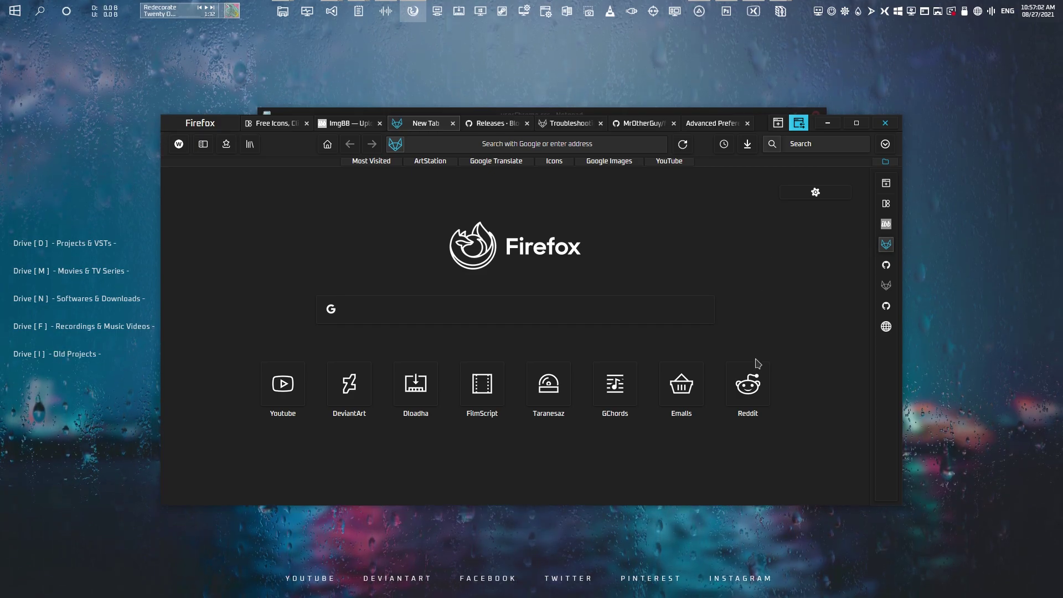
right_click(749, 376)
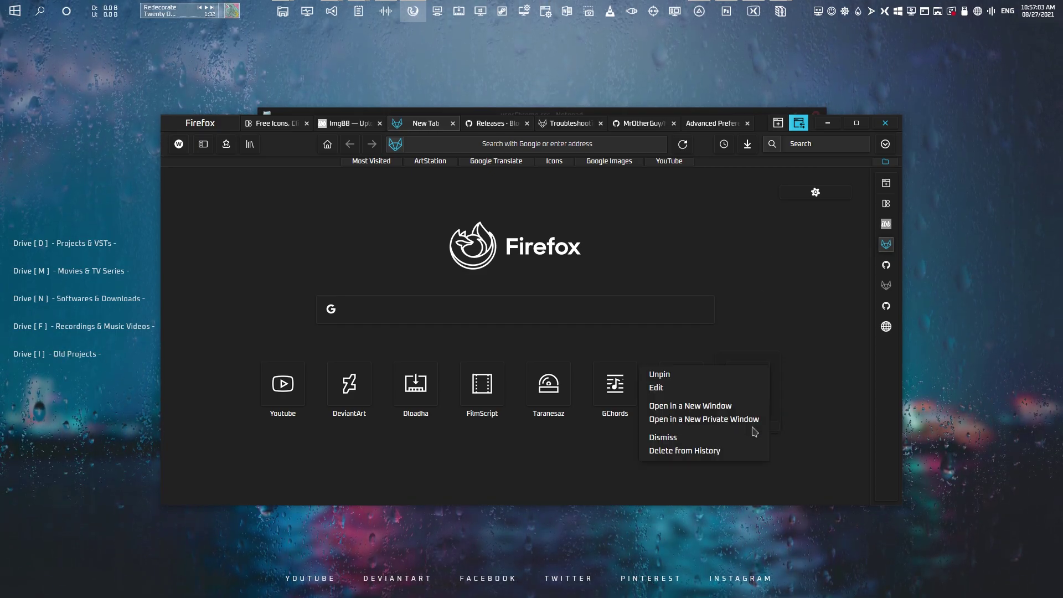
left_click(703, 388)
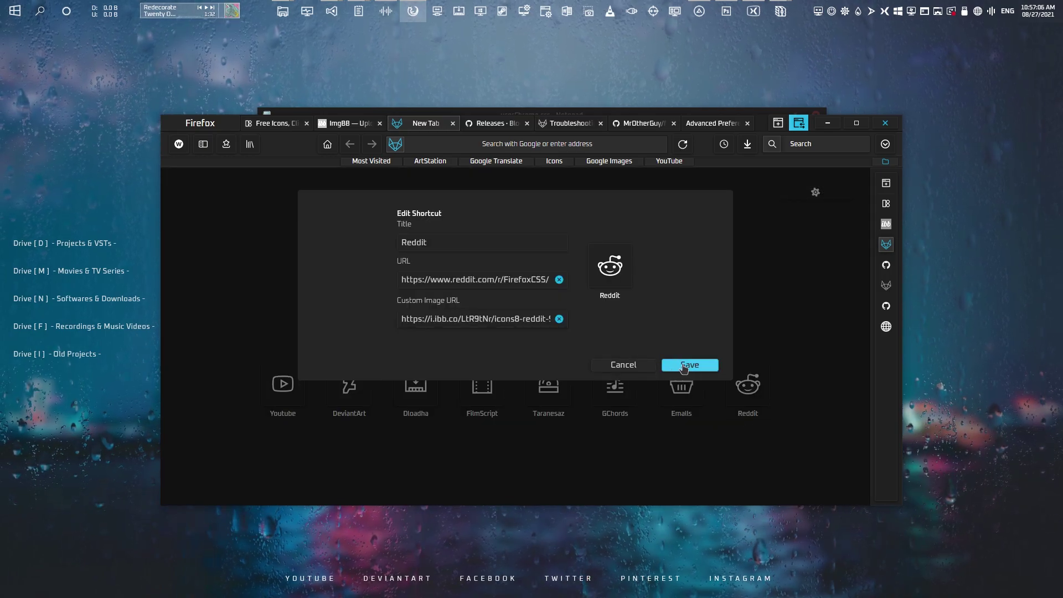
left_click(623, 365)
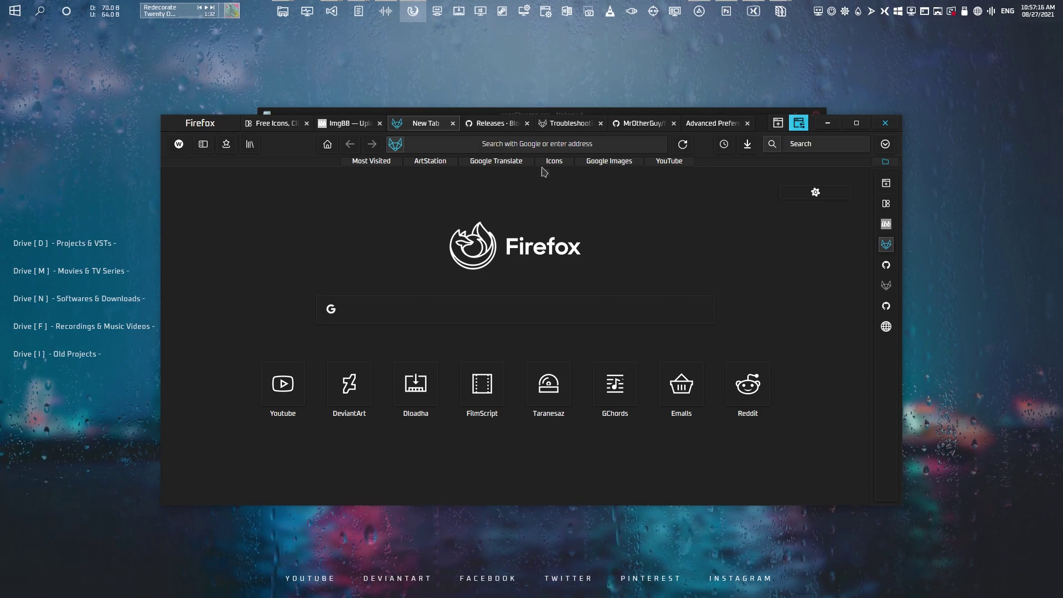
Fill Notepad's Replace box to swap fox2.png for fox.png in userChrome.css
key("alt+Tab")
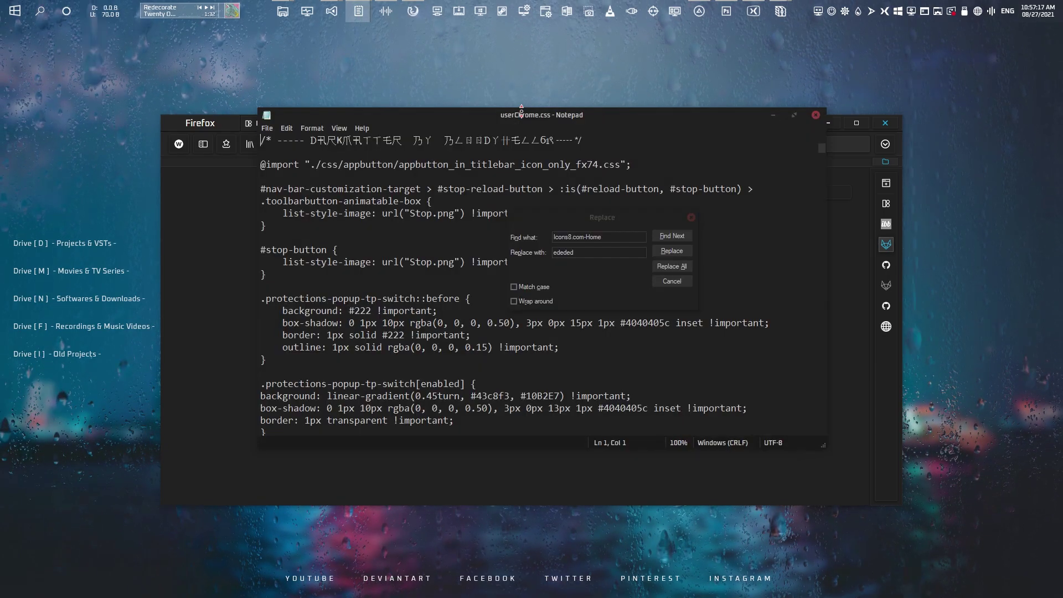
double_click(604, 237)
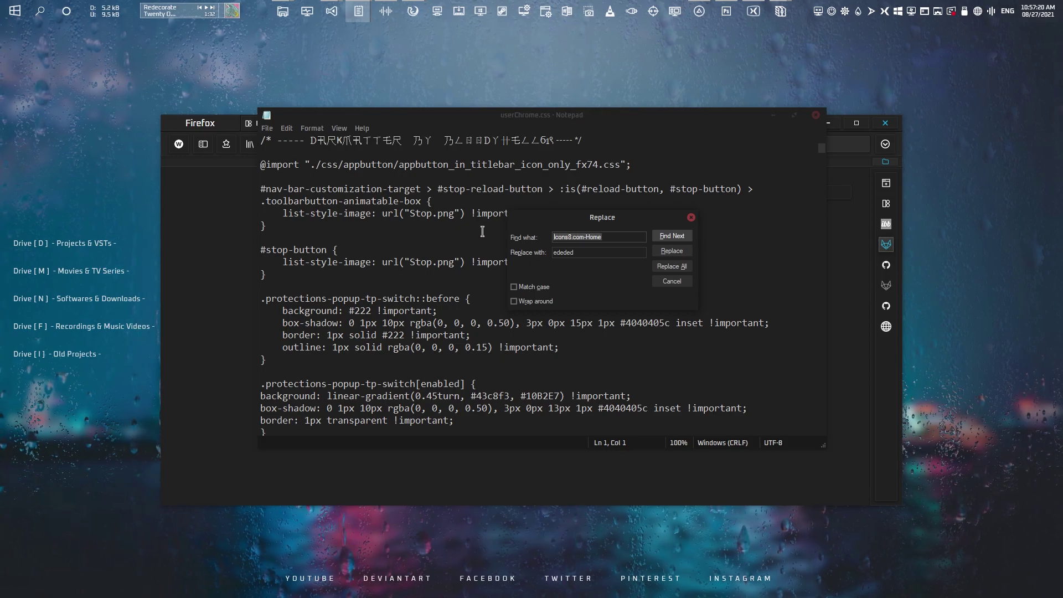
type("f")
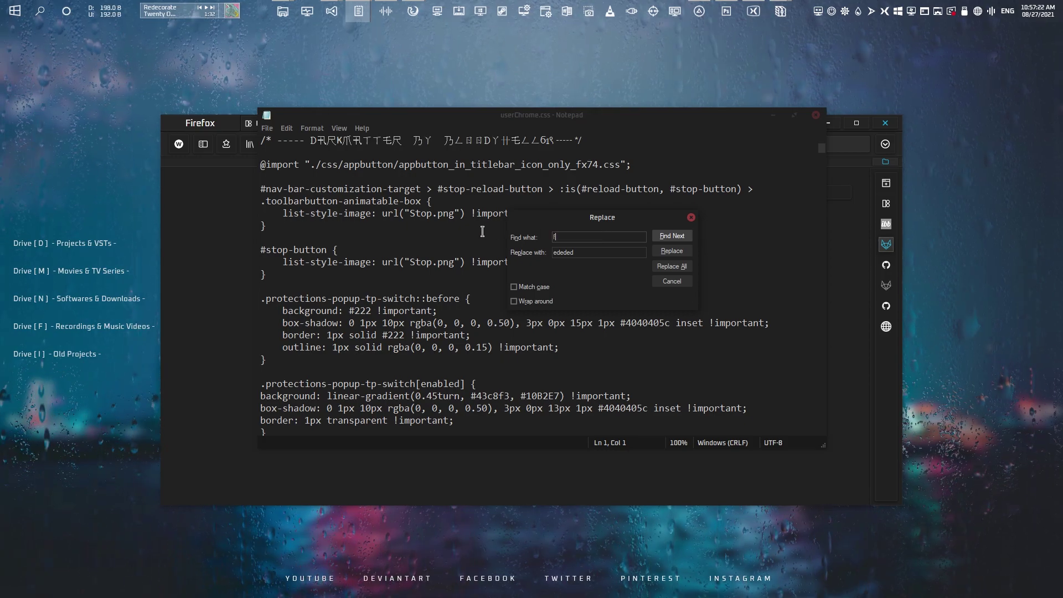
type("ox2")
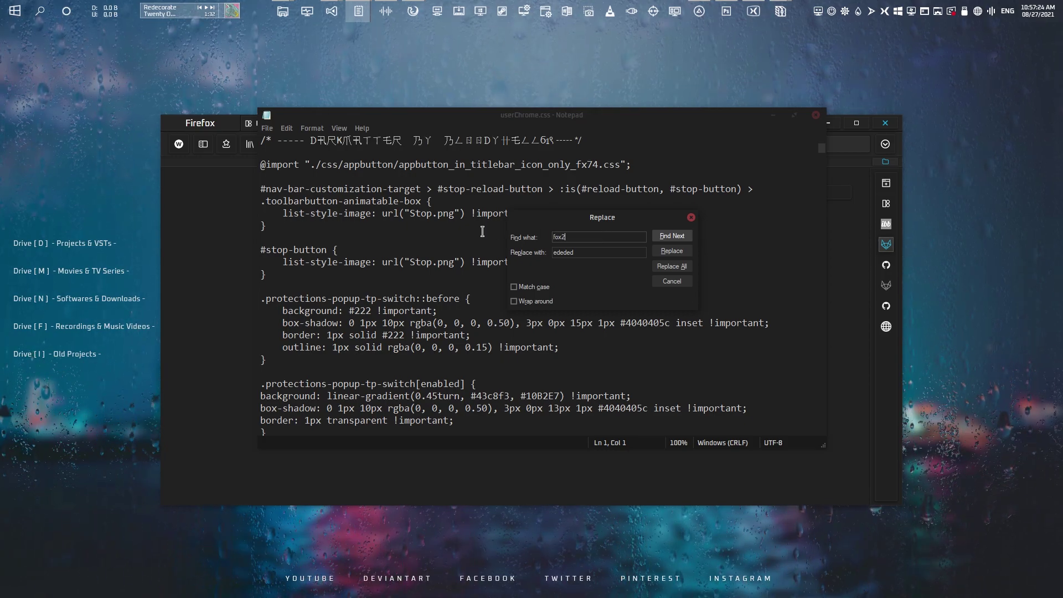
type(".png")
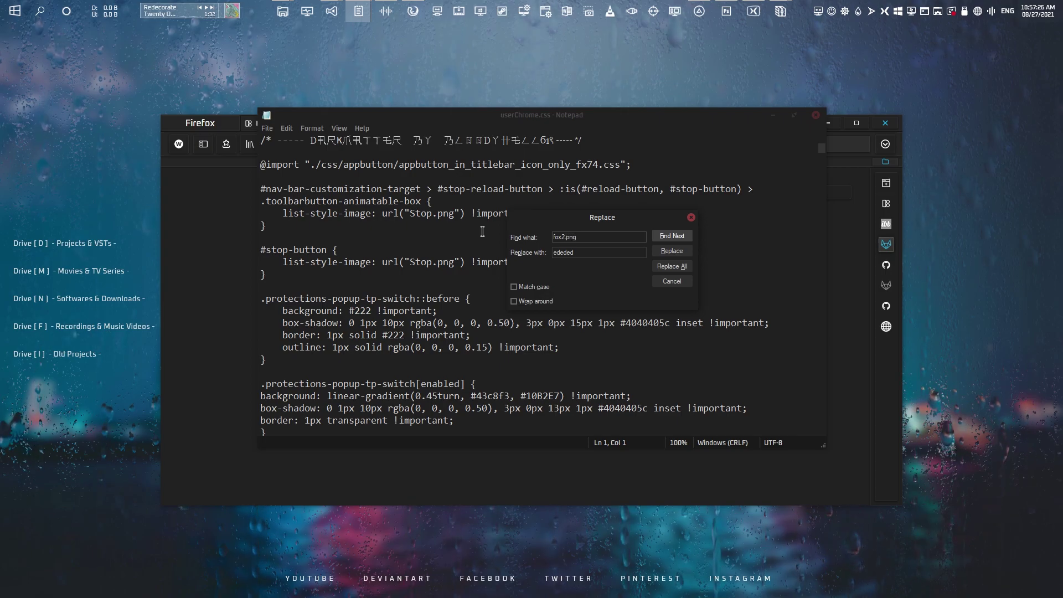
key("Tab")
type("fox.pn")
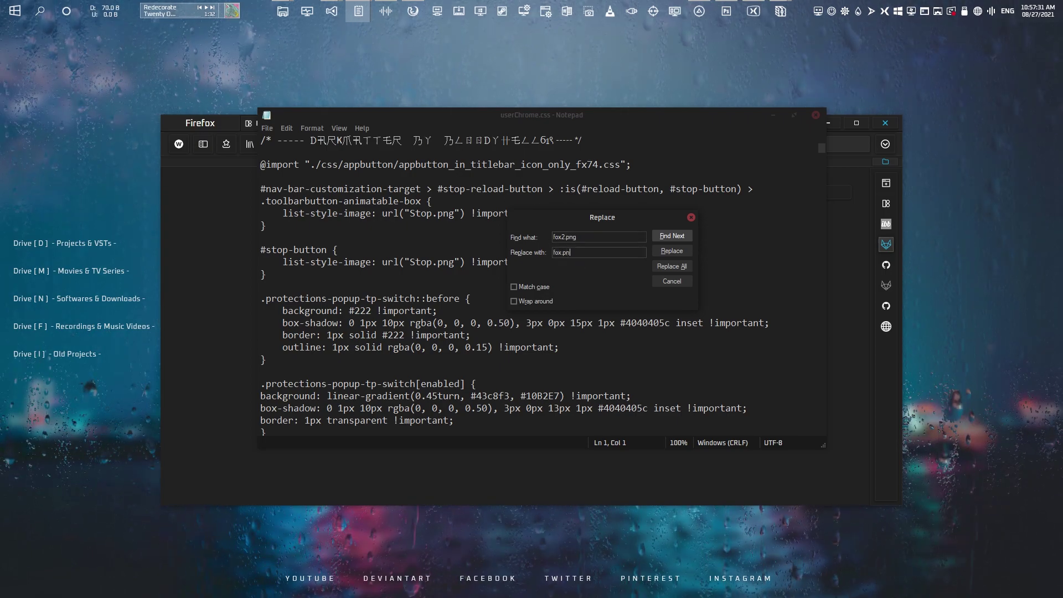
type("g")
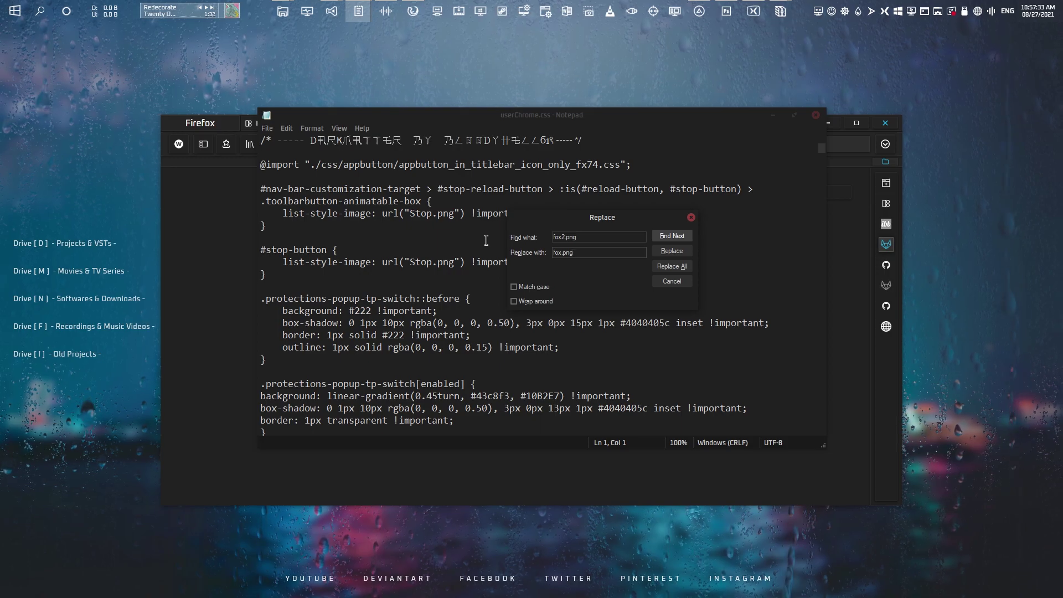
left_click(209, 244)
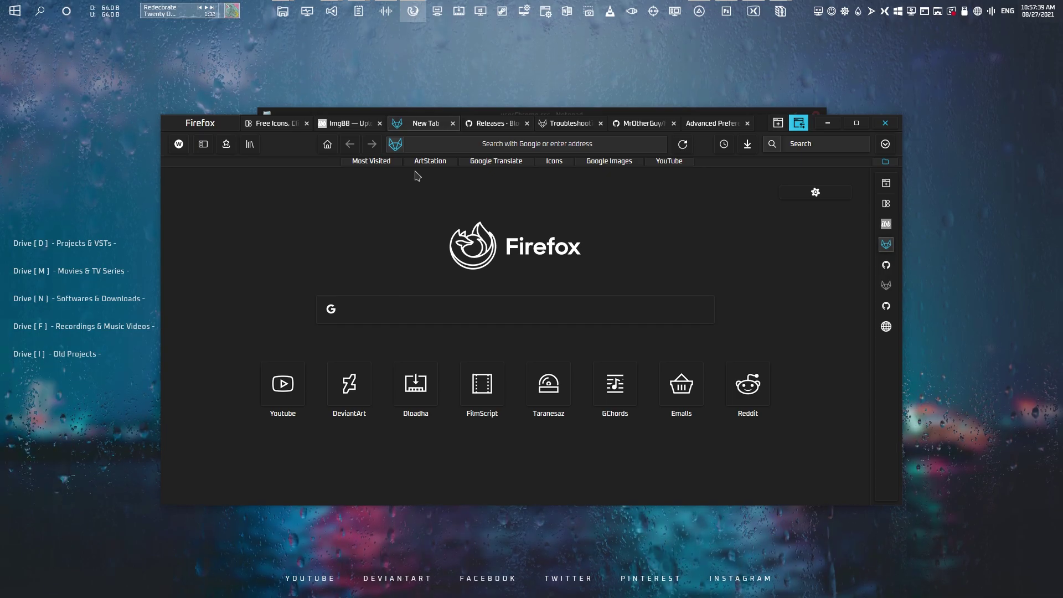
left_click(829, 123)
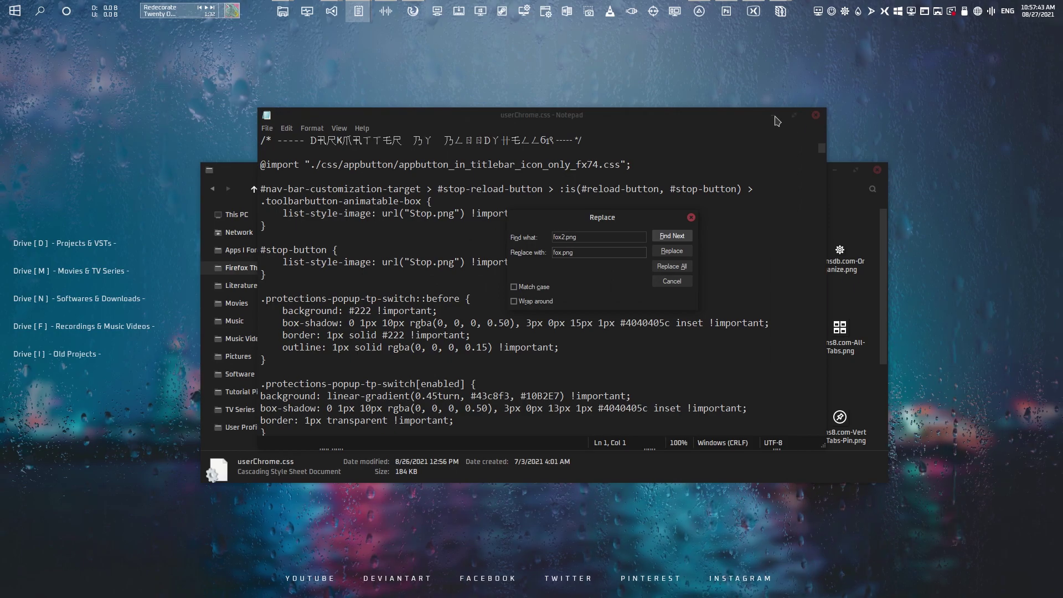
Minimize Notepad and restore Firefox, briefly viewing the address bar's top-sites list
left_click(775, 116)
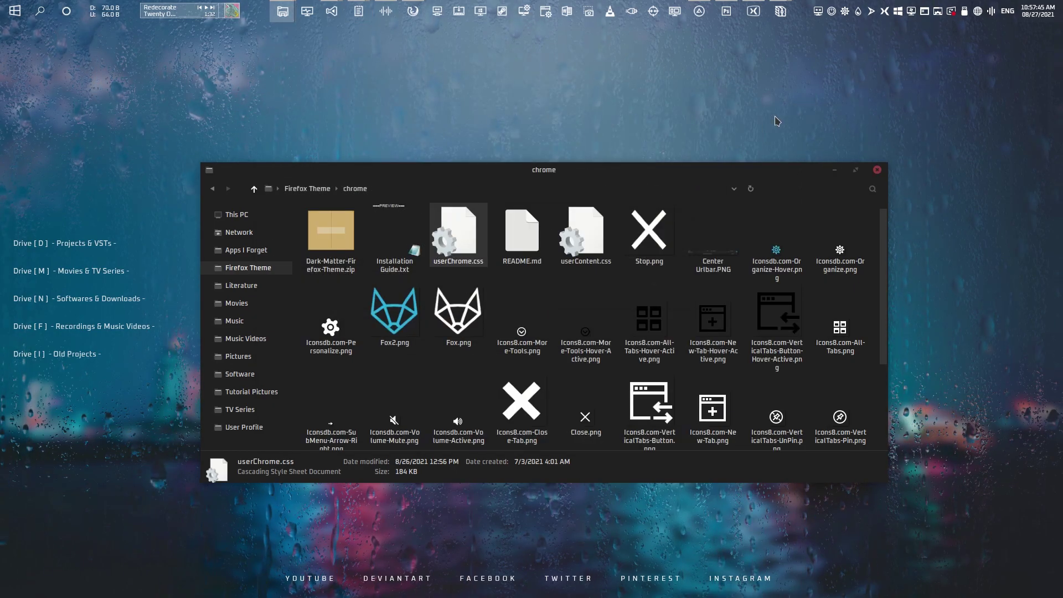
left_click(412, 11)
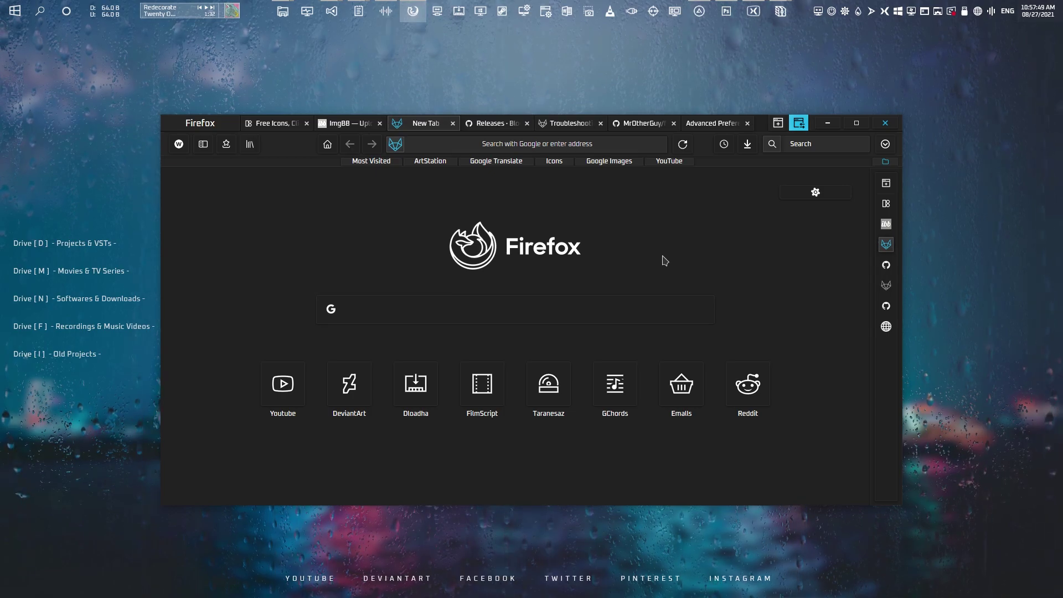
left_click(572, 139)
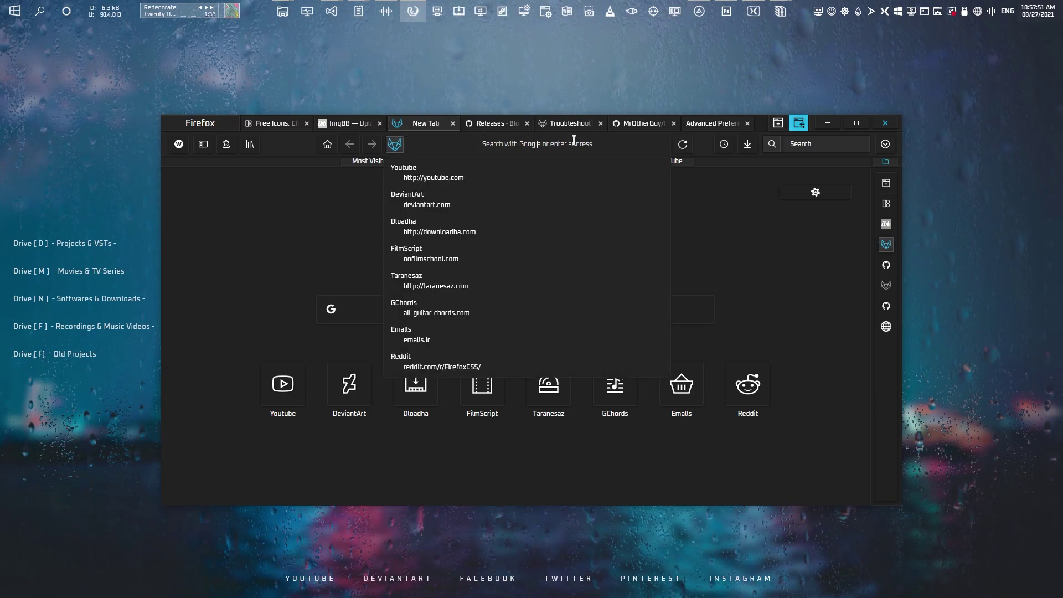
left_click(735, 250)
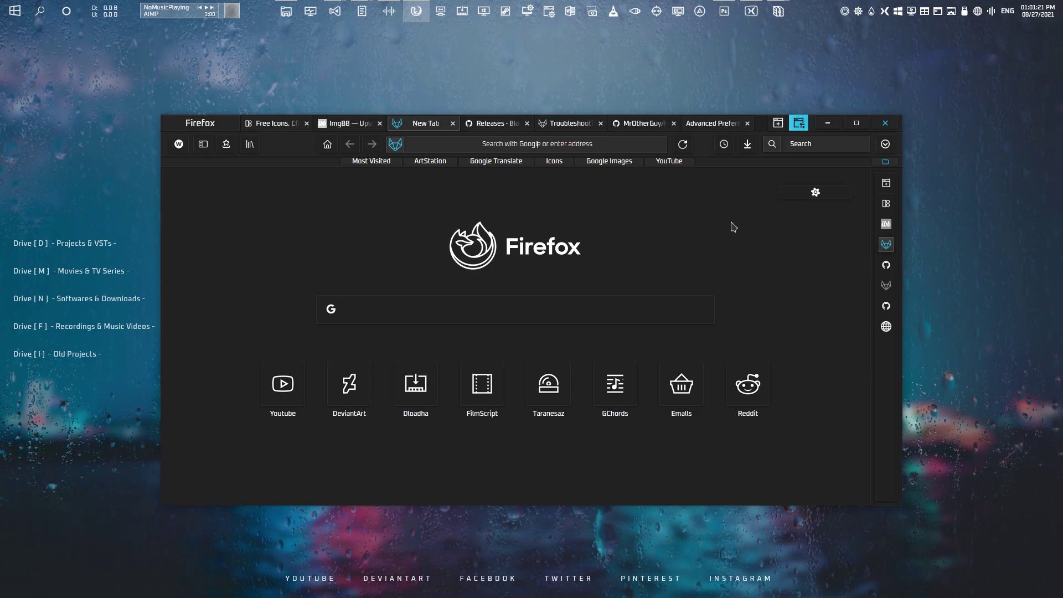
left_click(885, 144)
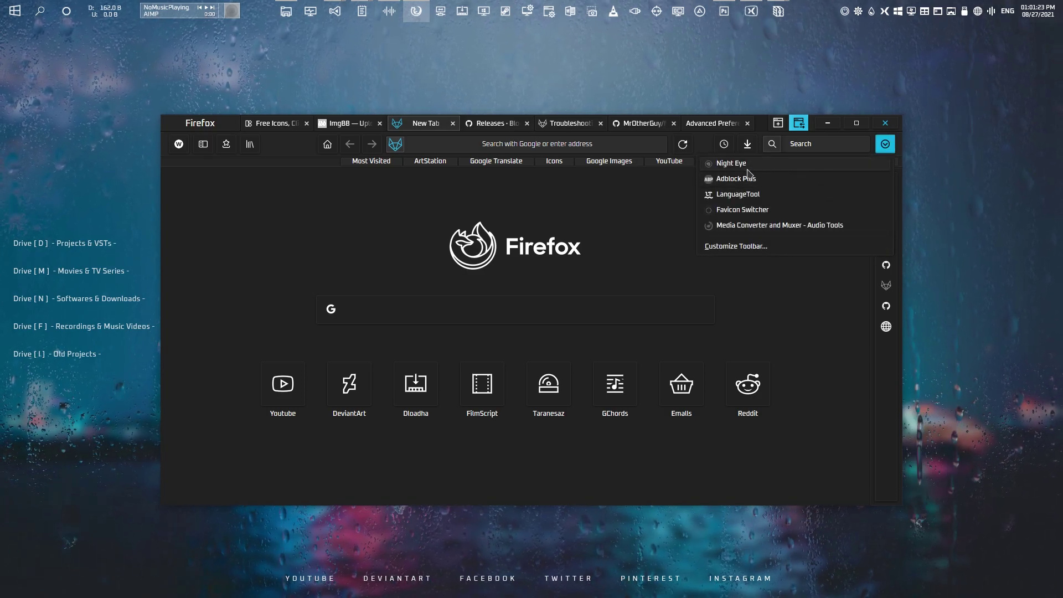